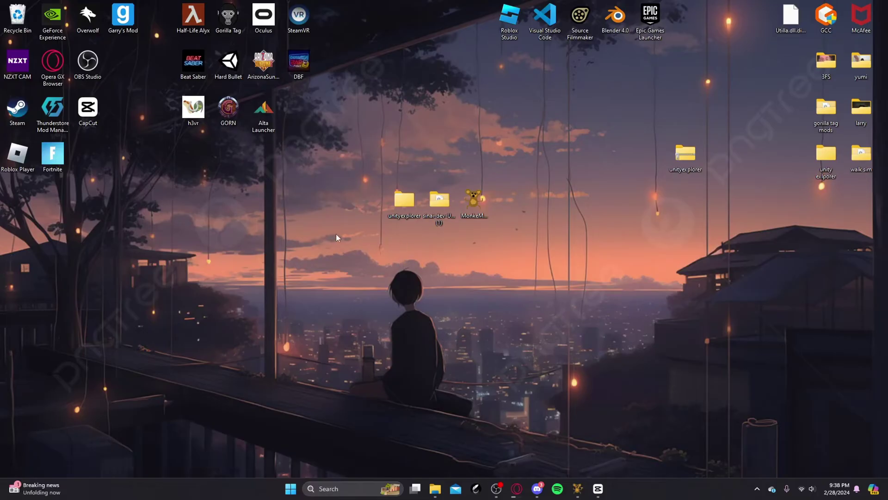
# - Bring up GitHub's MonkeModManager releases page and scroll to the v1.3.1 assets with MonkeModManager.exe
pyautogui.moveTo(375, 233)
pyautogui.mouseDown()
pyautogui.moveTo(418, 207)
pyautogui.moveTo(395, 248)
pyautogui.mouseUp()
pyautogui.moveTo(516, 483)
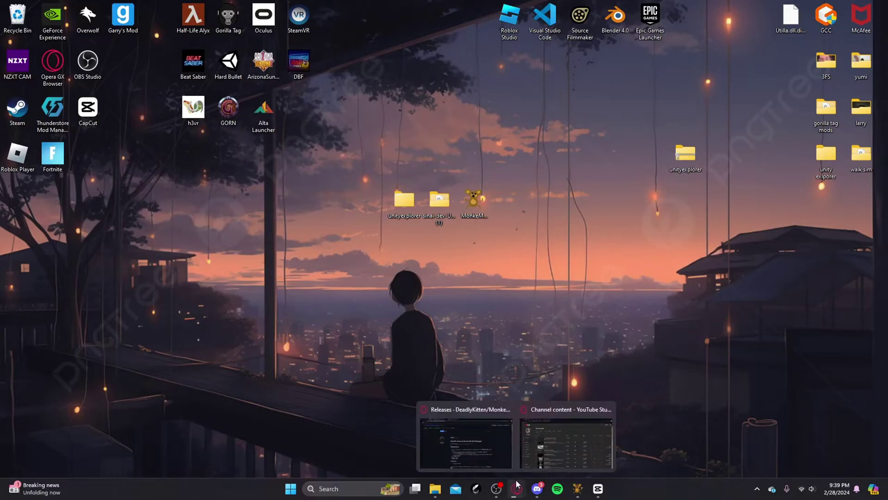
pyautogui.click(488, 458)
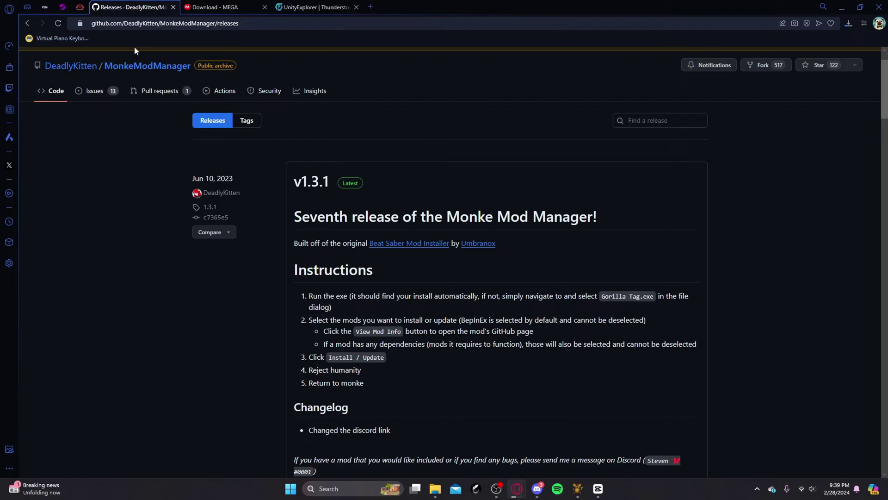
pyautogui.scroll(-3, 500, 355)
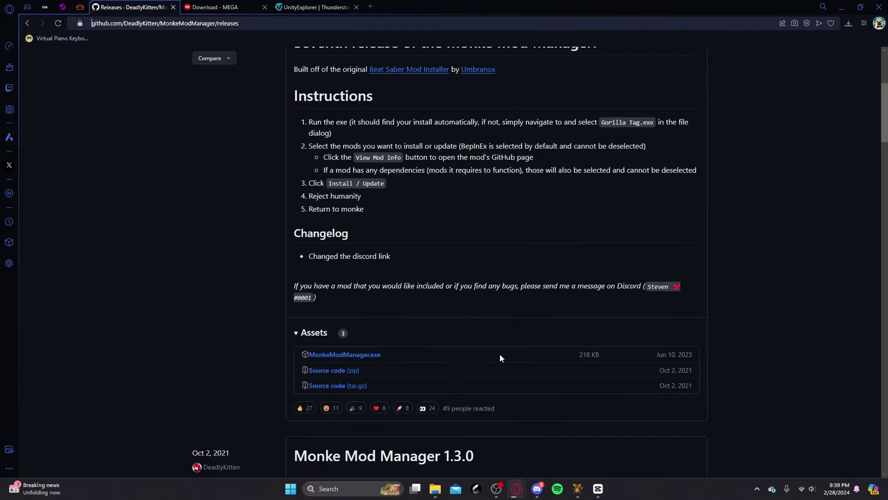
pyautogui.scroll(-1, 500, 353)
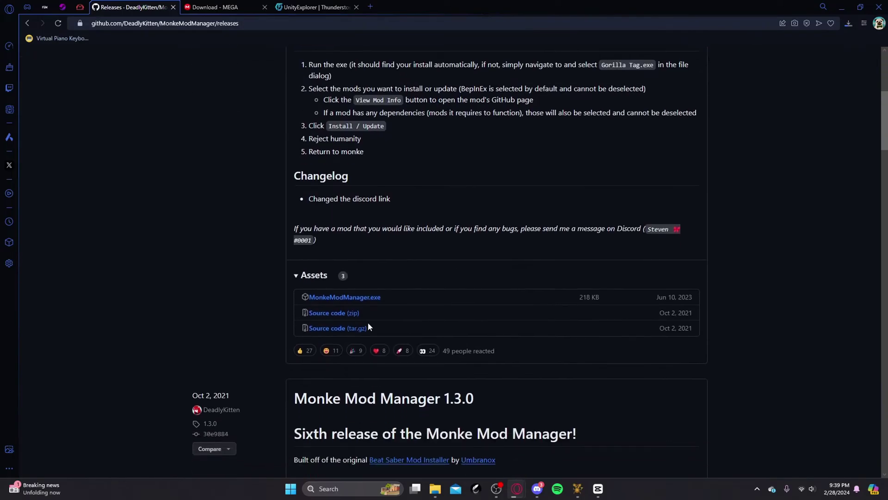
# - Launch Steam and browse Gorilla Tag's local files via its Manage menu
pyautogui.click(841, 5)
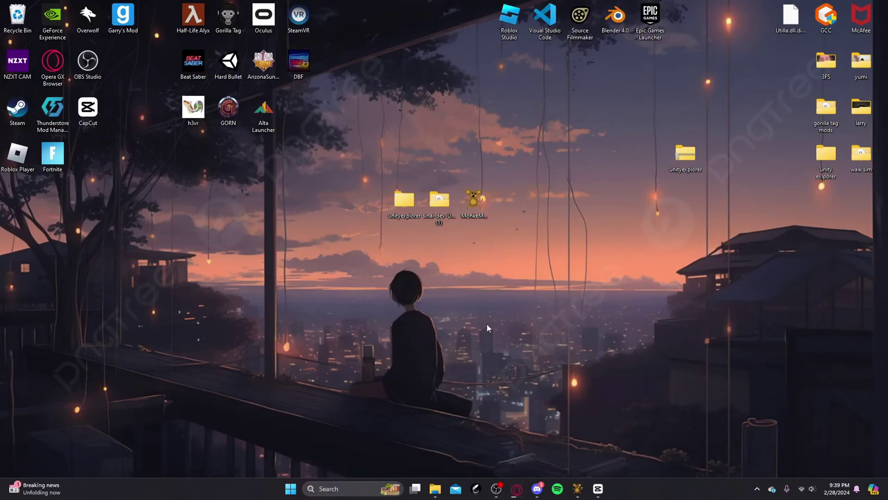
pyautogui.click(473, 204)
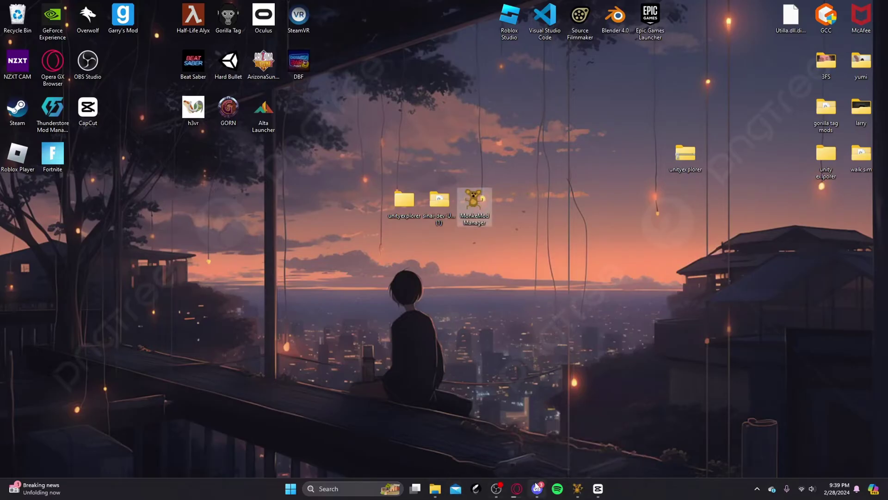
pyautogui.click(324, 489)
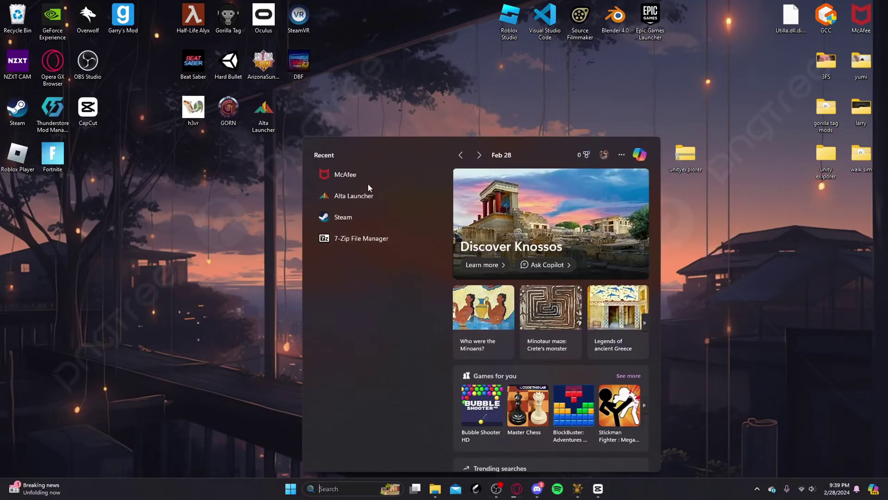
pyautogui.click(361, 215)
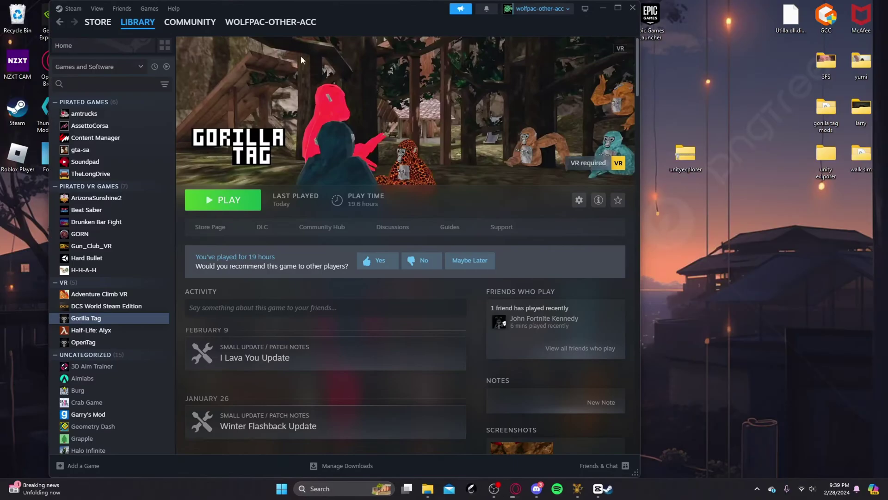
pyautogui.click(578, 199)
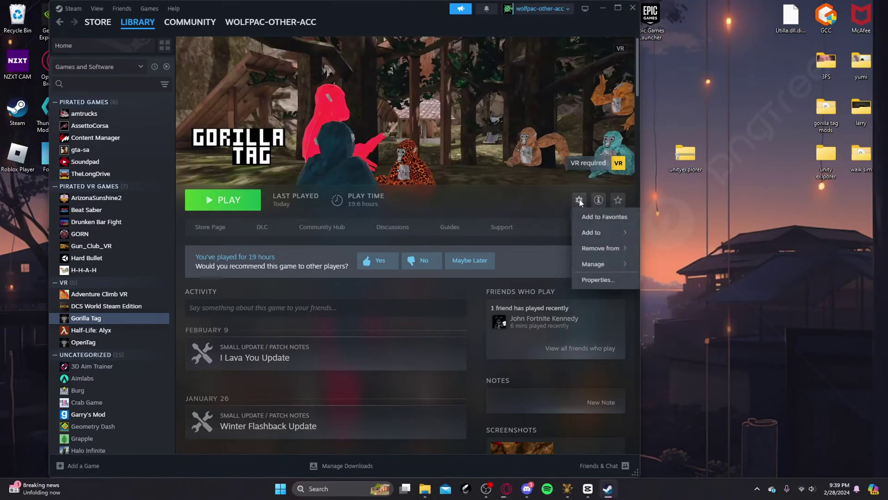
pyautogui.moveTo(602, 266)
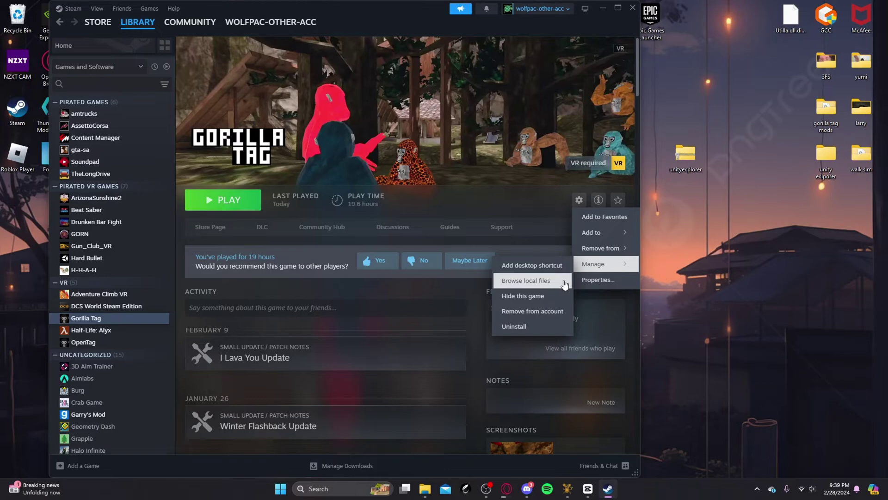
pyautogui.click(550, 281)
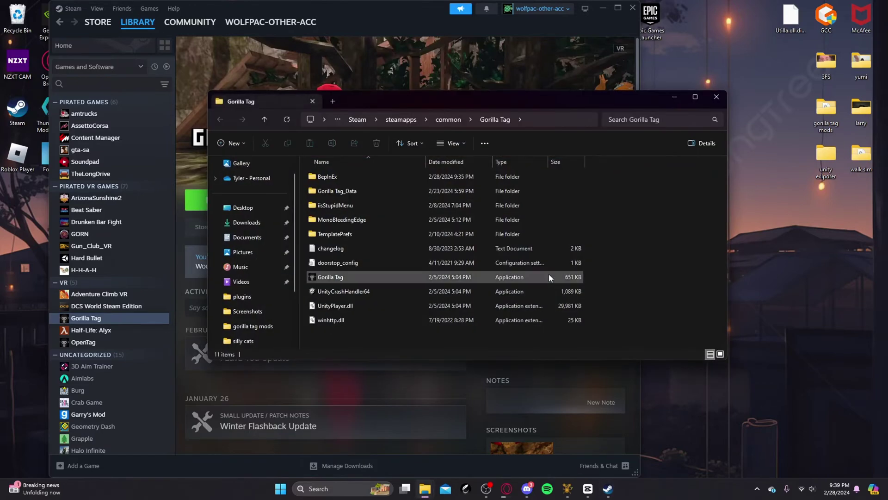
# - Move MonkeModManager.exe into the Gorilla Tag folder and launch Monke Mod Manager from there
pyautogui.click(633, 7)
pyautogui.moveTo(503, 102); pyautogui.dragTo(477, 240)
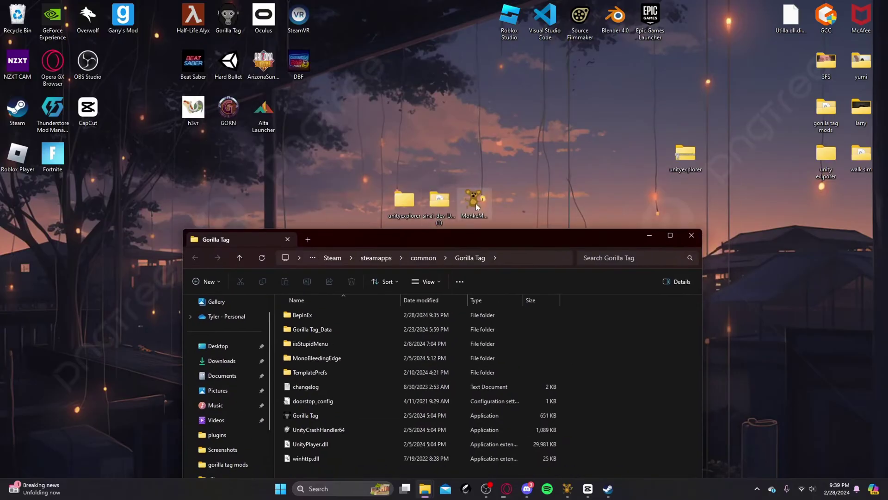
pyautogui.moveTo(475, 204)
pyautogui.mouseDown()
pyautogui.moveTo(570, 299)
pyautogui.moveTo(615, 428)
pyautogui.moveTo(609, 443)
pyautogui.mouseUp()
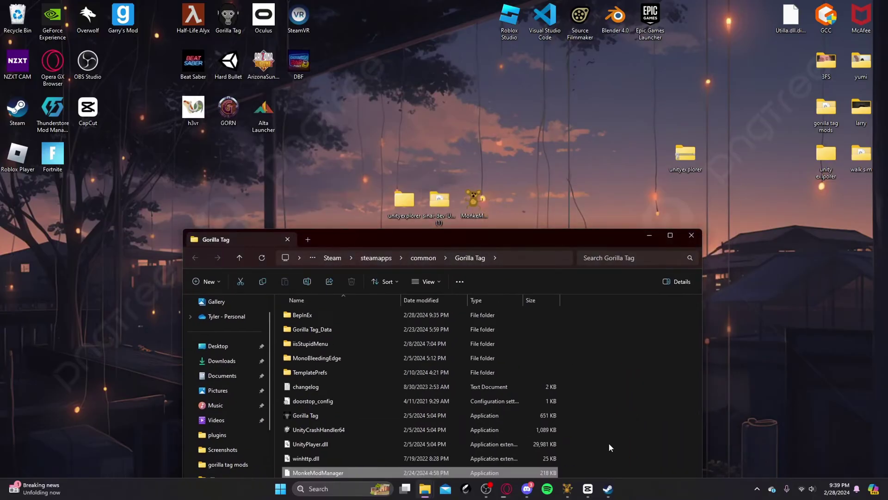
pyautogui.doubleClick(347, 474)
# - Tick the Bepinject library, close the manager, and move MonkeModManager back to the desktop
pyautogui.scroll(-5, 400, 237)
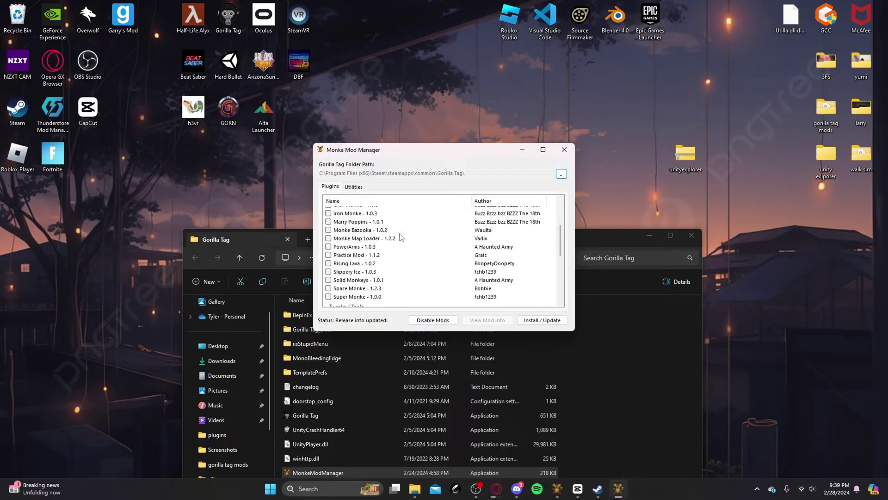
pyautogui.scroll(-5, 400, 237)
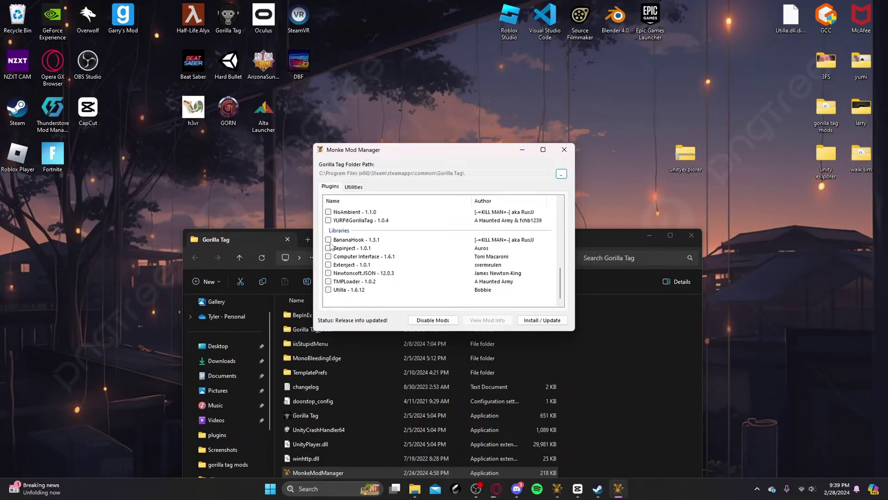
pyautogui.click(329, 248)
pyautogui.click(564, 150)
pyautogui.moveTo(373, 458)
pyautogui.mouseDown()
pyautogui.moveTo(485, 210)
pyautogui.moveTo(479, 178)
pyautogui.mouseUp()
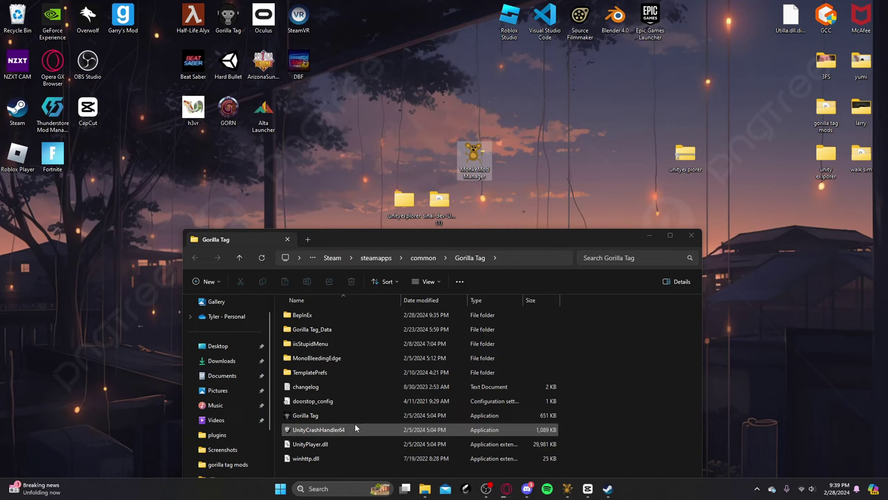
# - Open the BepInEx folder, glance at the unityexplorer.zip MEGA page, then hide the browser
pyautogui.doubleClick(348, 314)
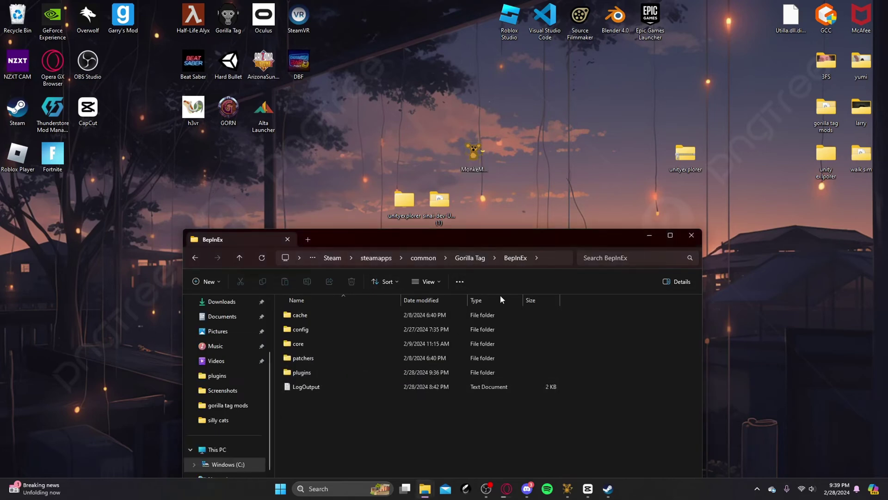
pyautogui.moveTo(506, 489)
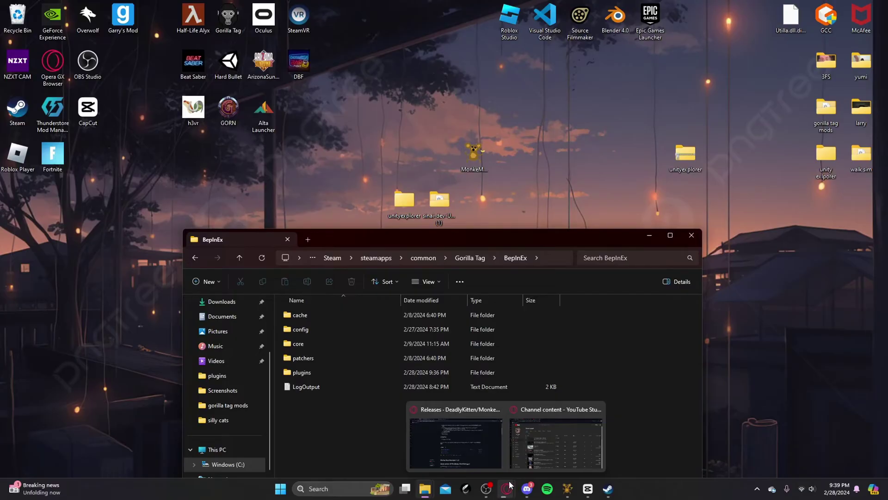
pyautogui.click(448, 447)
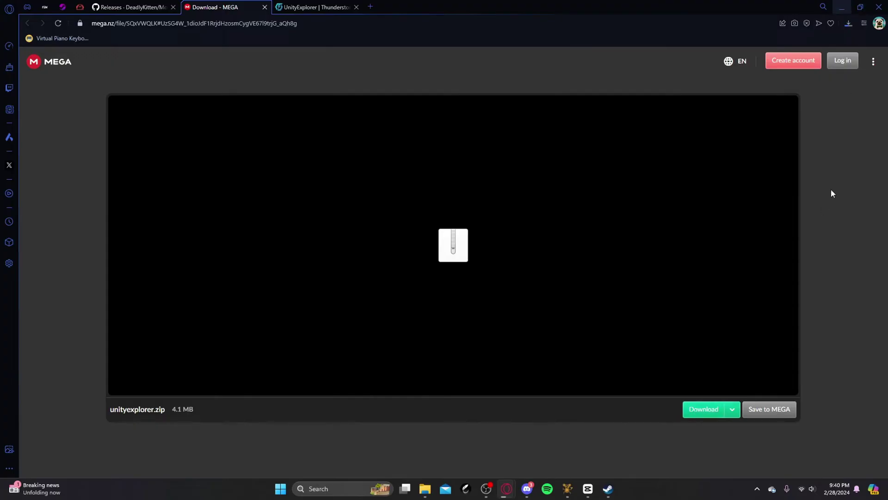
pyautogui.click(841, 7)
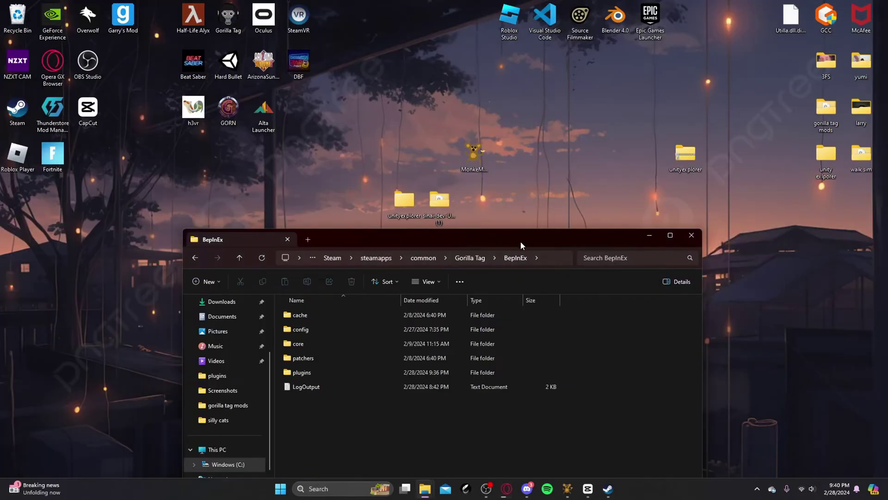
# - Create a New folder on the desktop beside the unityexplorer zip
pyautogui.moveTo(521, 240); pyautogui.dragTo(363, 230)
pyautogui.moveTo(684, 152)
pyautogui.mouseDown()
pyautogui.moveTo(601, 134)
pyautogui.moveTo(615, 157)
pyautogui.mouseUp()
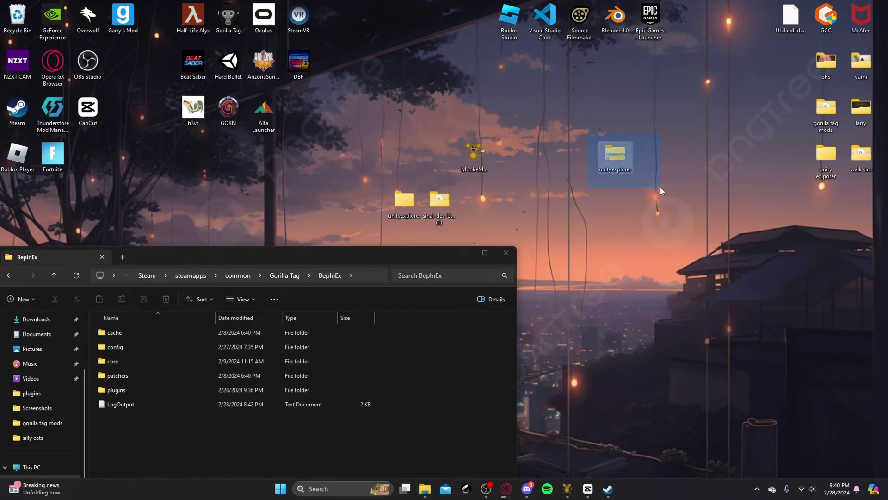
pyautogui.rightClick(616, 202)
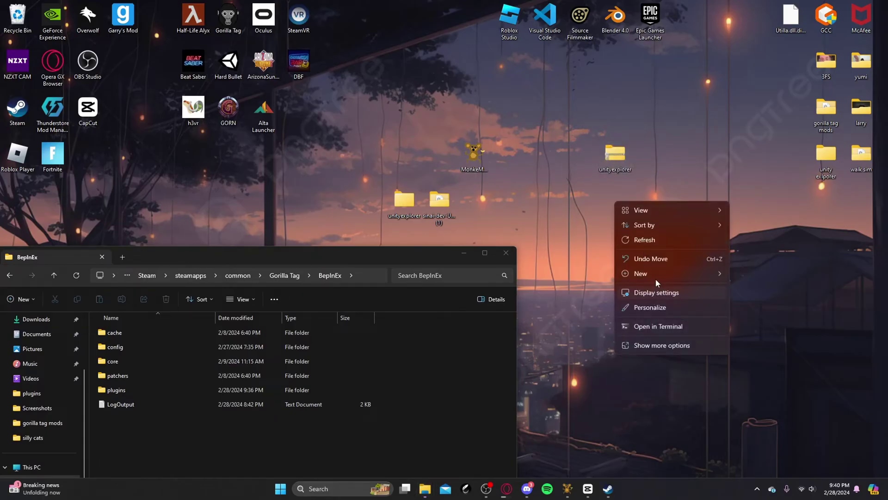
pyautogui.moveTo(655, 277)
pyautogui.click(806, 271)
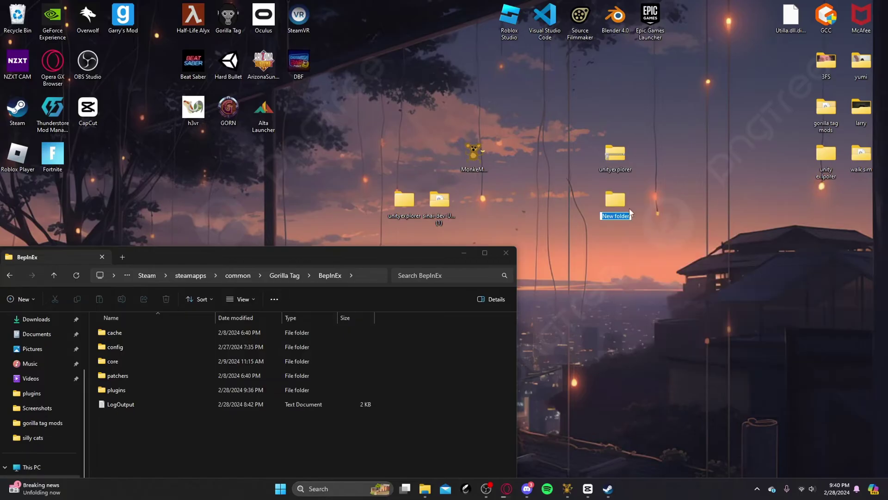
# - Move the unityexplorer zip into New folder and check its contents
pyautogui.moveTo(615, 155)
pyautogui.mouseDown()
pyautogui.moveTo(625, 204)
pyautogui.moveTo(617, 202)
pyautogui.mouseUp()
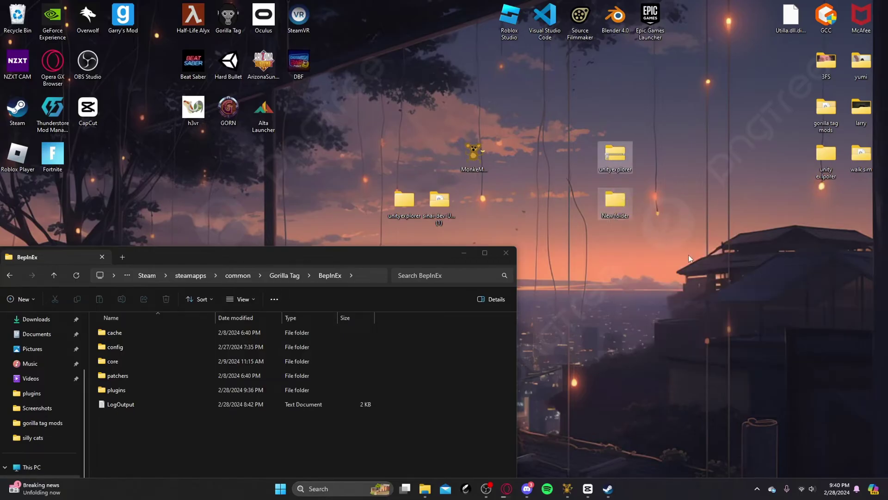
pyautogui.doubleClick(616, 203)
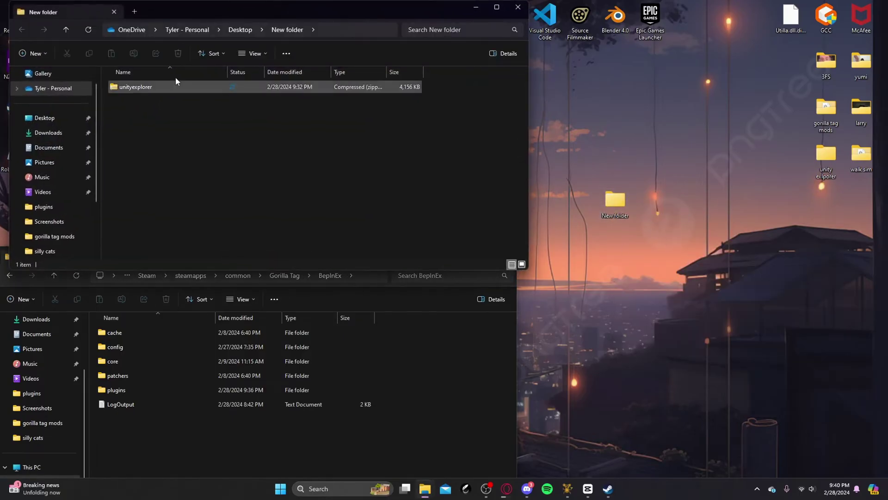
pyautogui.click(516, 9)
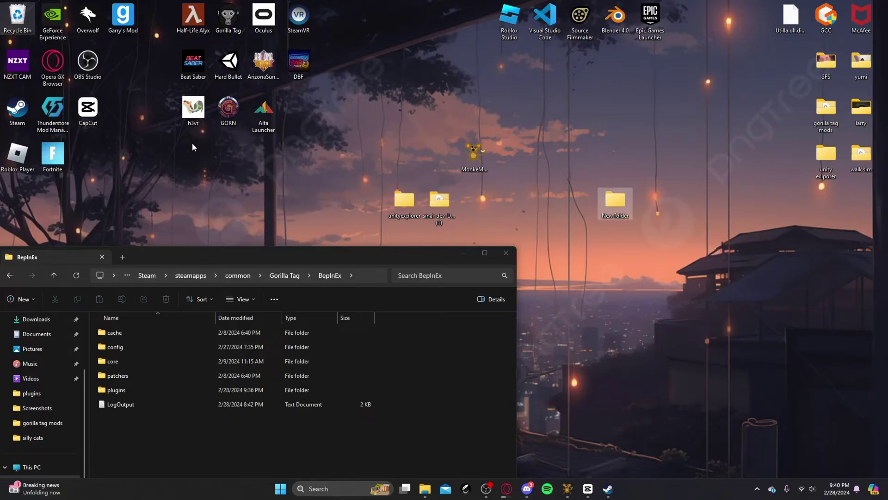
pyautogui.press('Delete')
# - Open the desktop unityexplorer folder and arrange it beside the BepInEx window
pyautogui.moveTo(640, 209); pyautogui.dragTo(637, 209)
pyautogui.doubleClick(637, 210)
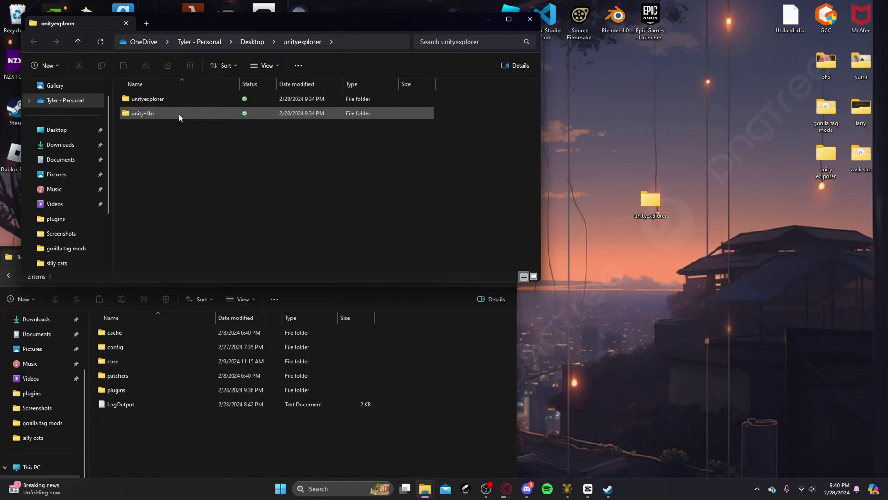
pyautogui.moveTo(391, 18)
pyautogui.mouseDown()
pyautogui.moveTo(795, 140)
pyautogui.moveTo(742, 159)
pyautogui.mouseUp()
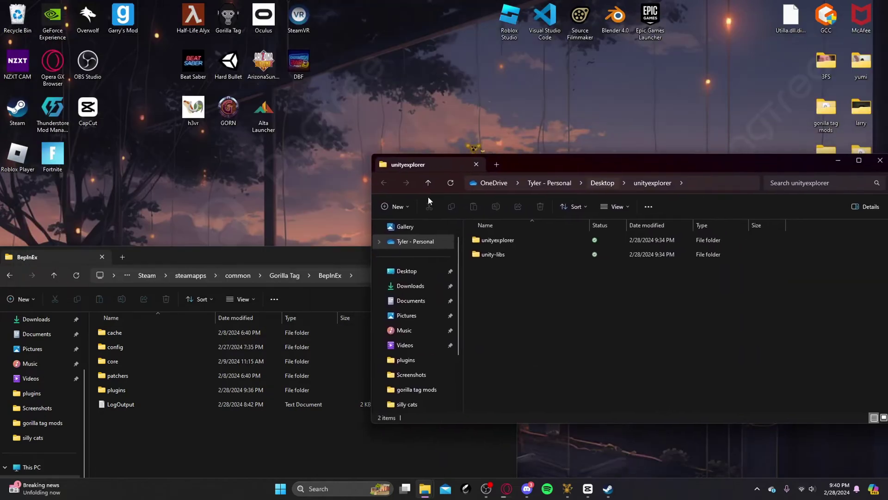
pyautogui.moveTo(265, 262); pyautogui.dragTo(160, 196)
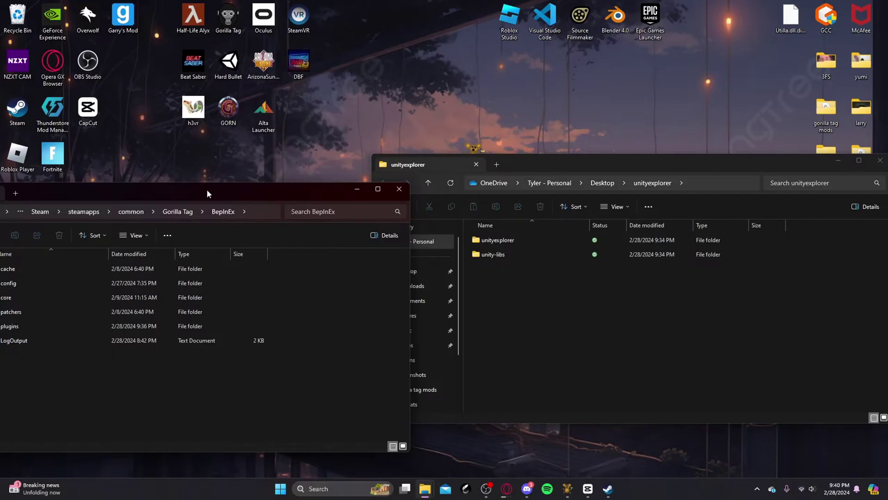
pyautogui.moveTo(207, 190); pyautogui.dragTo(245, 155)
# - Move unity-libs into BepInEx and the unityexplorer folder into BepInEx's plugins folder
pyautogui.click(524, 256)
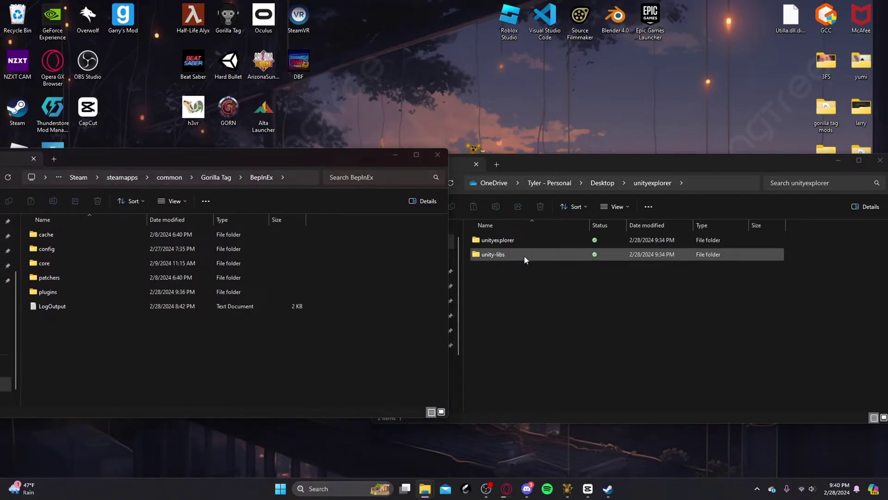
pyautogui.moveTo(523, 257)
pyautogui.mouseDown()
pyautogui.moveTo(448, 321)
pyautogui.moveTo(155, 372)
pyautogui.mouseUp()
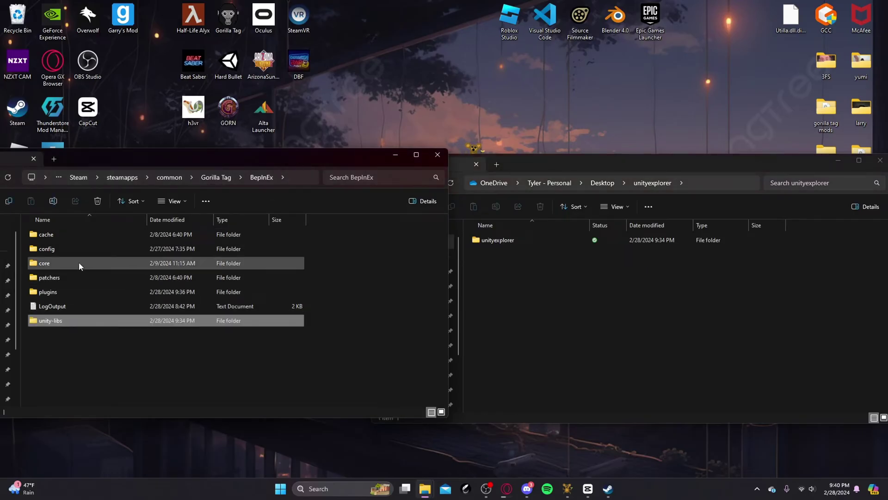
pyautogui.doubleClick(62, 292)
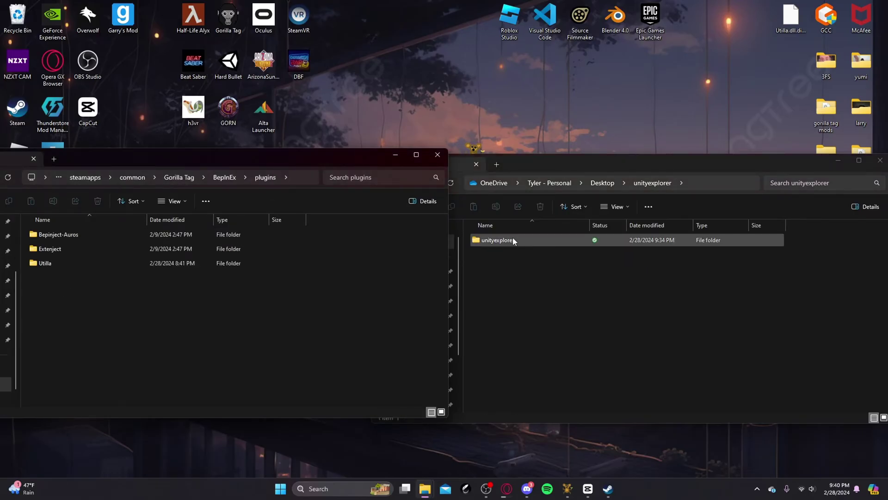
pyautogui.moveTo(517, 237)
pyautogui.mouseDown()
pyautogui.moveTo(507, 252)
pyautogui.moveTo(243, 312)
pyautogui.mouseUp()
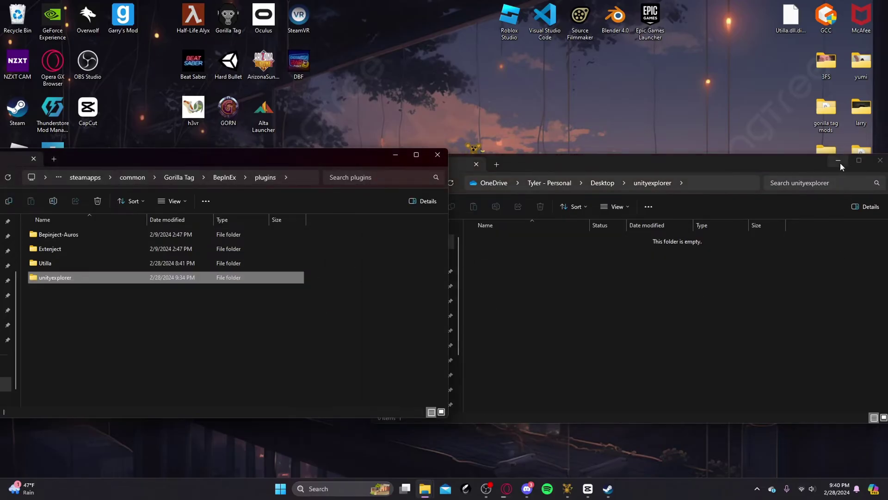
pyautogui.click(838, 161)
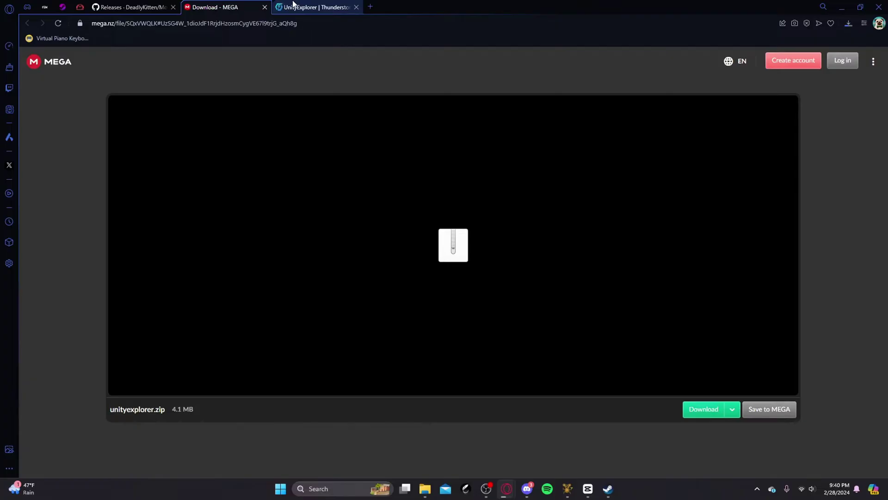
# - Review the Thunderstore UnityExplorer page, then hide the browser and plugins windows to expose the downloaded folder
pyautogui.click(292, 4)
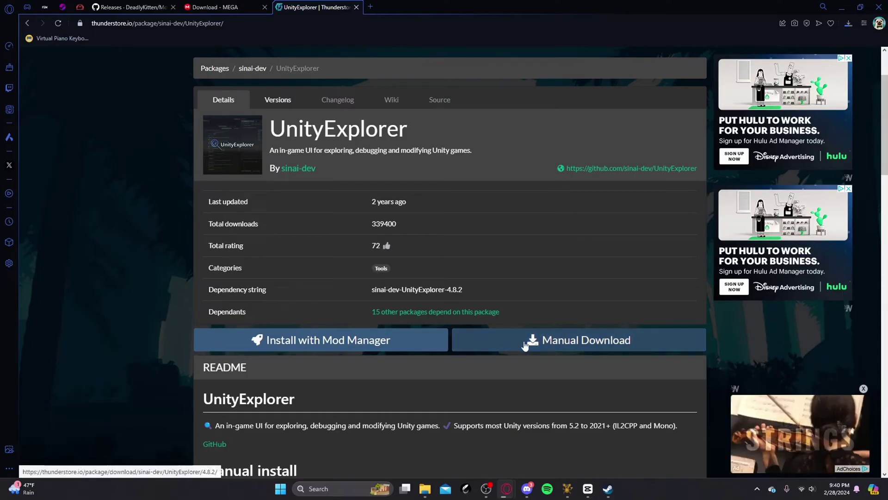
pyautogui.click(842, 7)
pyautogui.click(396, 155)
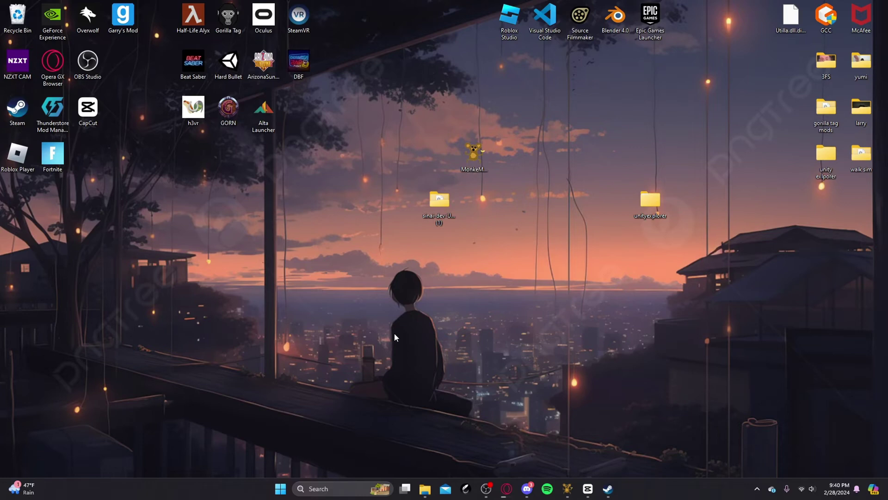
pyautogui.moveTo(439, 199); pyautogui.dragTo(370, 222)
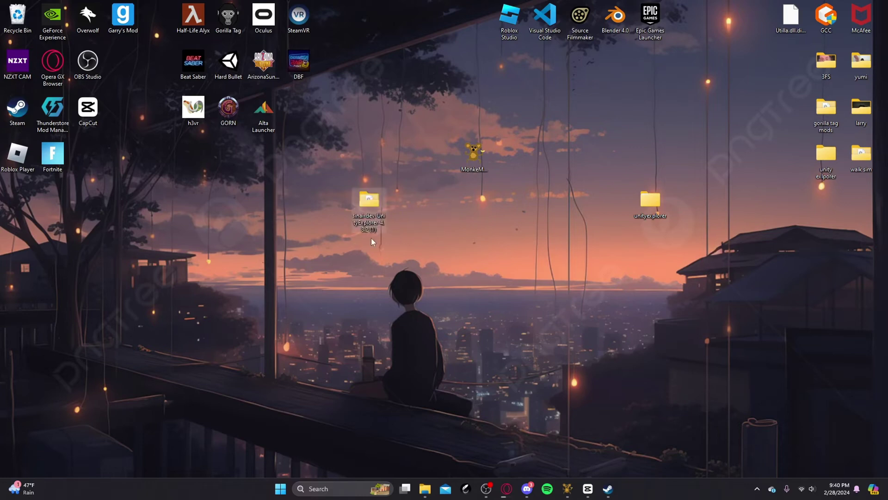
pyautogui.click(330, 201)
# - Move UnityExplorer.BIE5.Mono.dll and UniverseLib.Mono.dll from the sinai-dev package folder into plugins
pyautogui.doubleClick(372, 199)
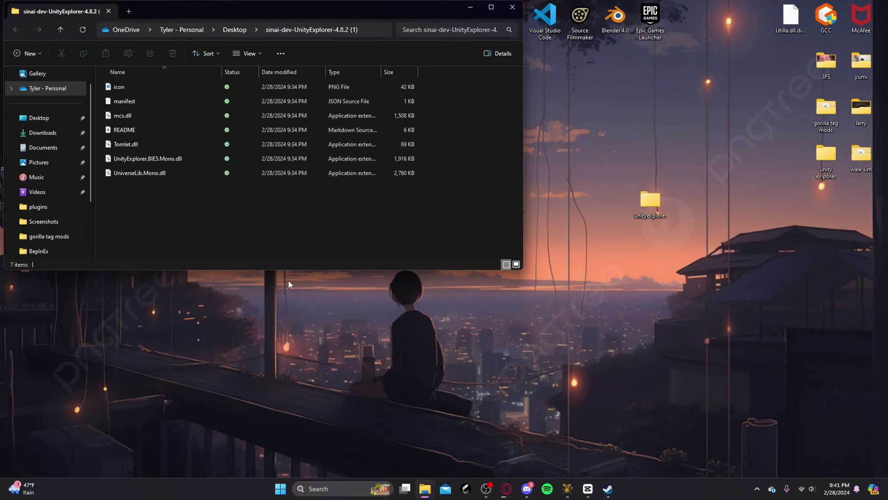
pyautogui.moveTo(179, 202)
pyautogui.mouseDown()
pyautogui.moveTo(149, 174)
pyautogui.moveTo(150, 157)
pyautogui.mouseUp()
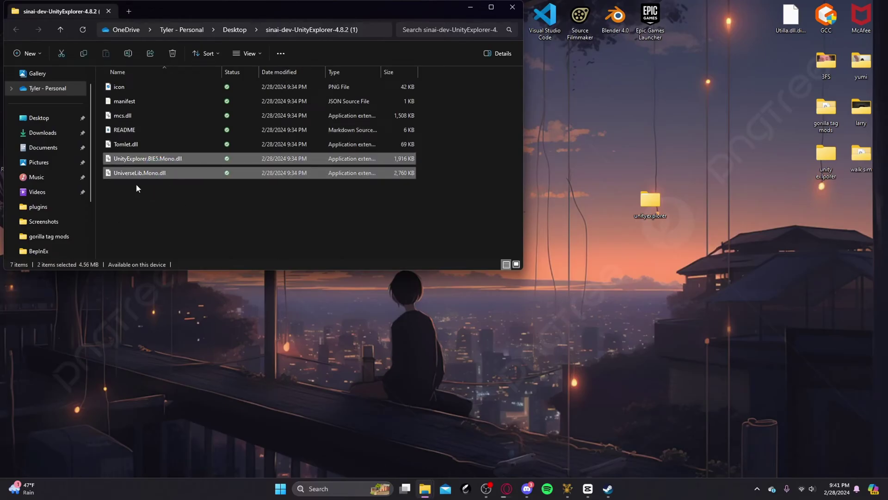
pyautogui.click(470, 6)
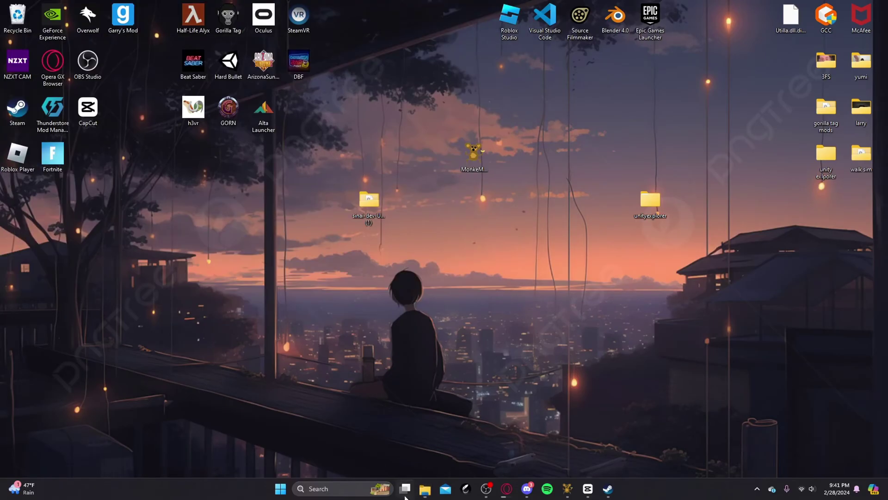
pyautogui.moveTo(424, 488)
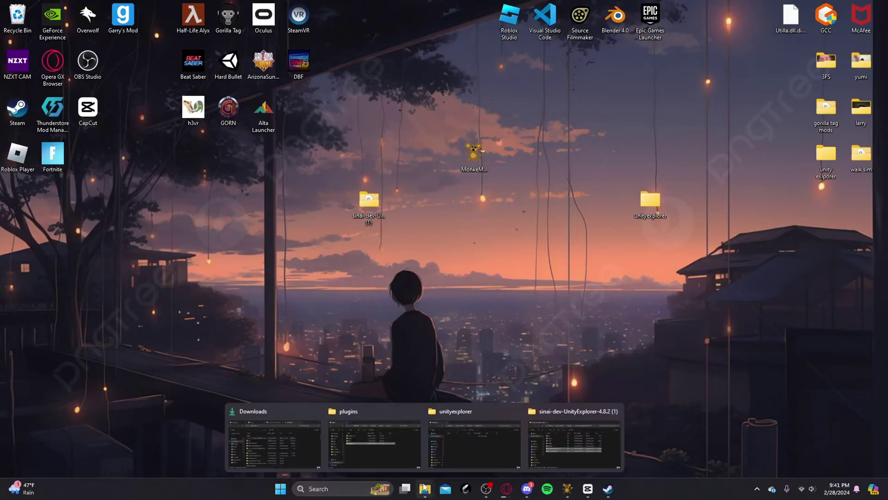
pyautogui.click(389, 452)
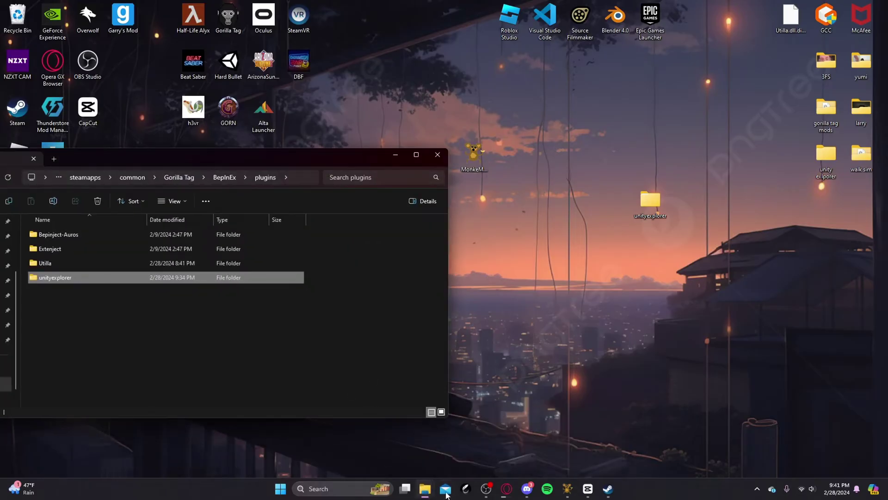
pyautogui.moveTo(431, 493)
pyautogui.click(505, 463)
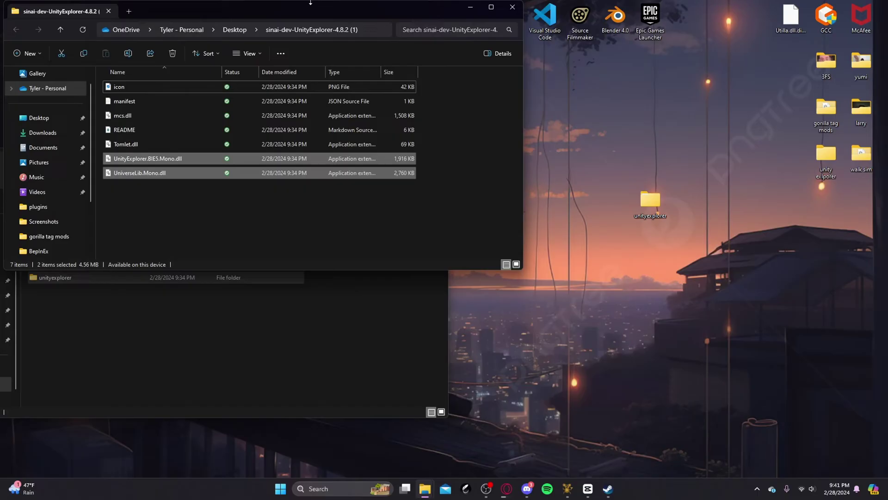
pyautogui.moveTo(296, 11)
pyautogui.mouseDown()
pyautogui.moveTo(621, 169)
pyautogui.moveTo(626, 125)
pyautogui.moveTo(646, 134)
pyautogui.mouseUp()
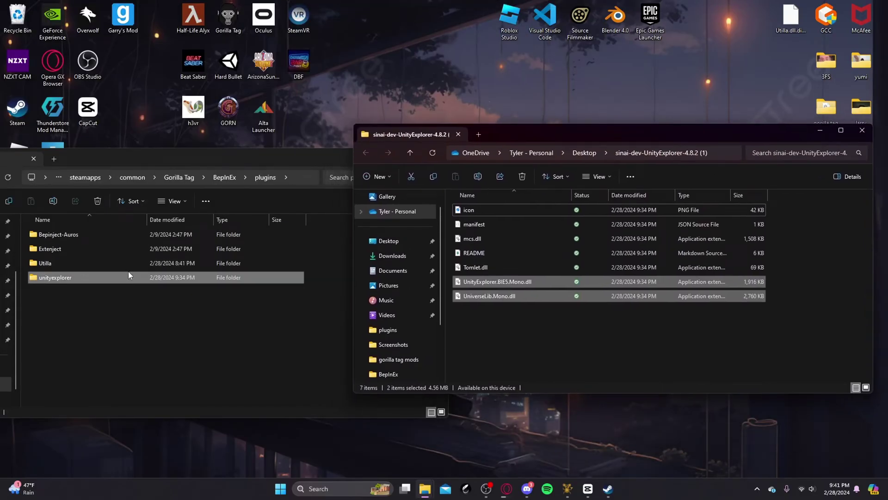
pyautogui.moveTo(495, 278)
pyautogui.mouseDown()
pyautogui.moveTo(428, 300)
pyautogui.moveTo(426, 339)
pyautogui.mouseUp()
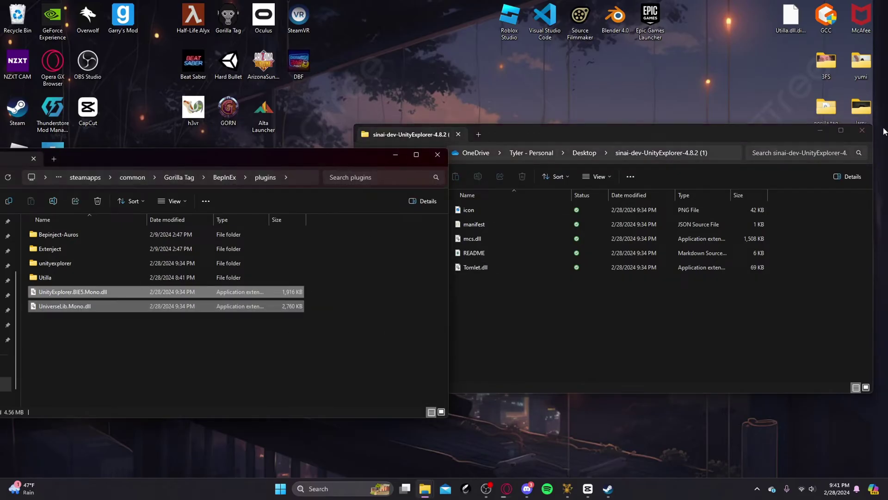
# - Close both folder windows and launch Gorilla Tag from Steam
pyautogui.click(820, 130)
pyautogui.click(437, 154)
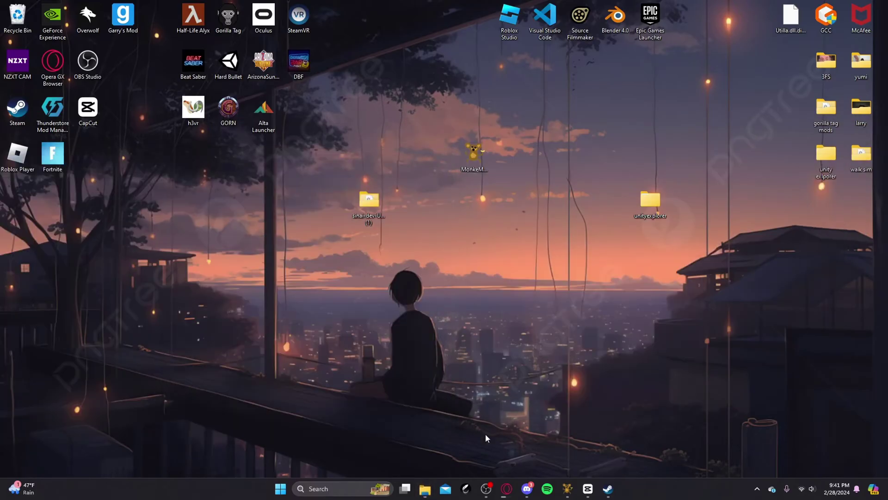
pyautogui.click(607, 489)
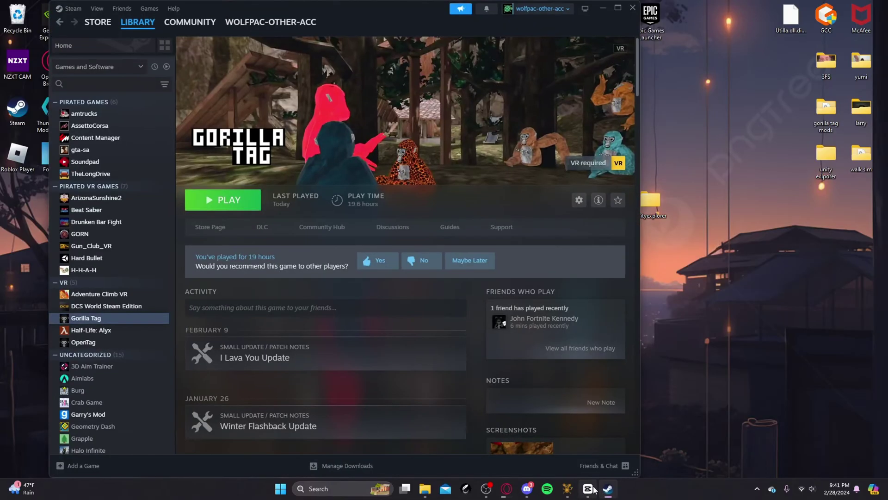
pyautogui.click(235, 203)
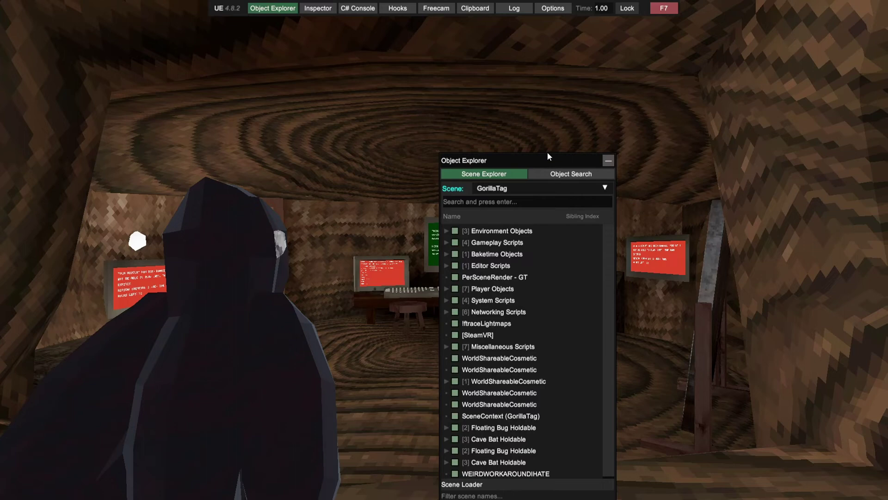
# - Drag the Object Explorer panel to the upper left of the Gorilla Tag screen
pyautogui.moveTo(548, 156); pyautogui.dragTo(137, 76)
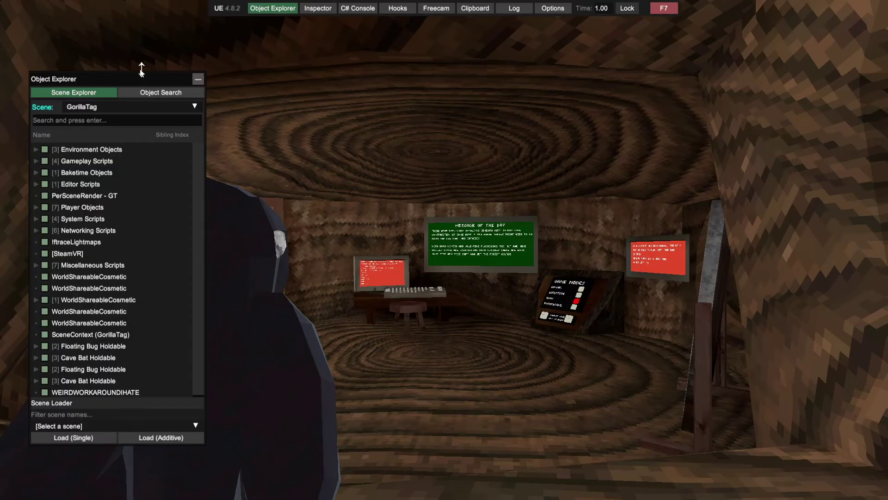
# - Close Object Explorer and start the free camera from the Freecam panel, then hide the panel
pyautogui.click(198, 79)
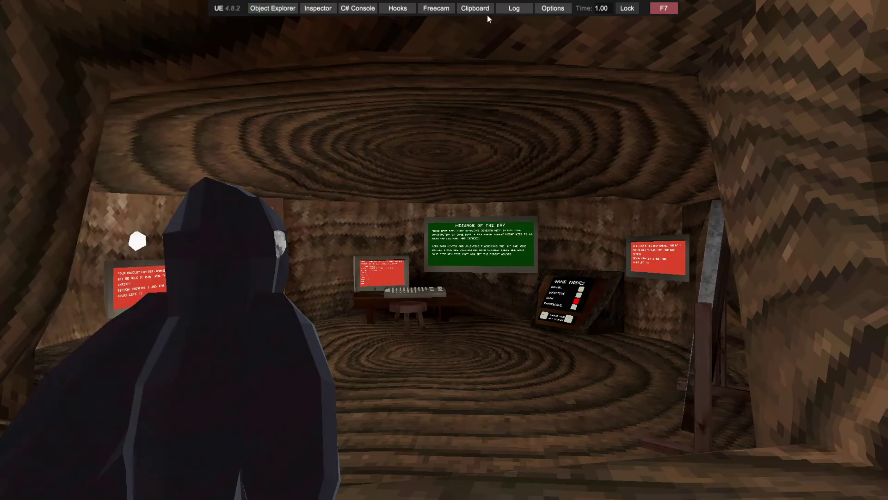
pyautogui.click(435, 10)
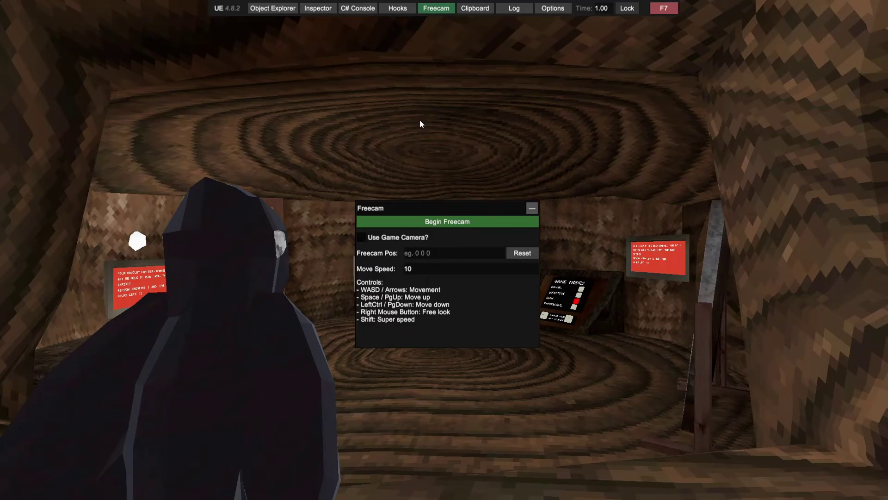
pyautogui.moveTo(455, 212)
pyautogui.mouseDown()
pyautogui.moveTo(442, 204)
pyautogui.moveTo(447, 194)
pyautogui.mouseUp()
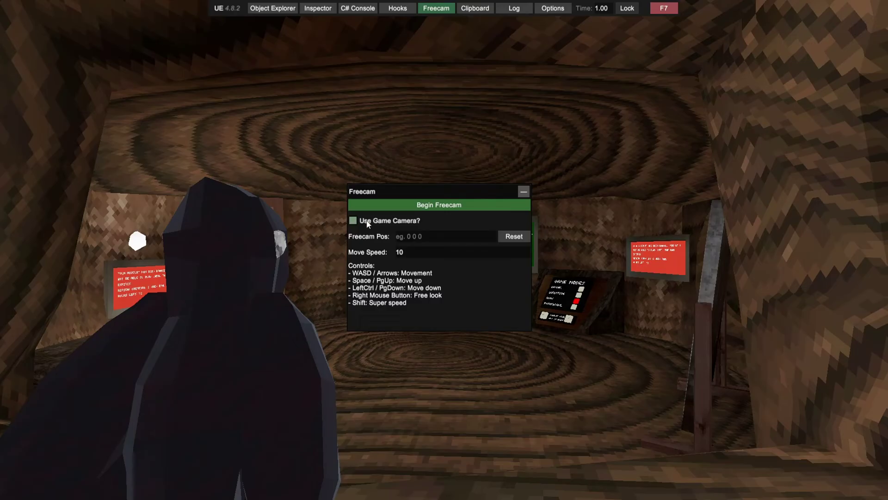
pyautogui.click(440, 207)
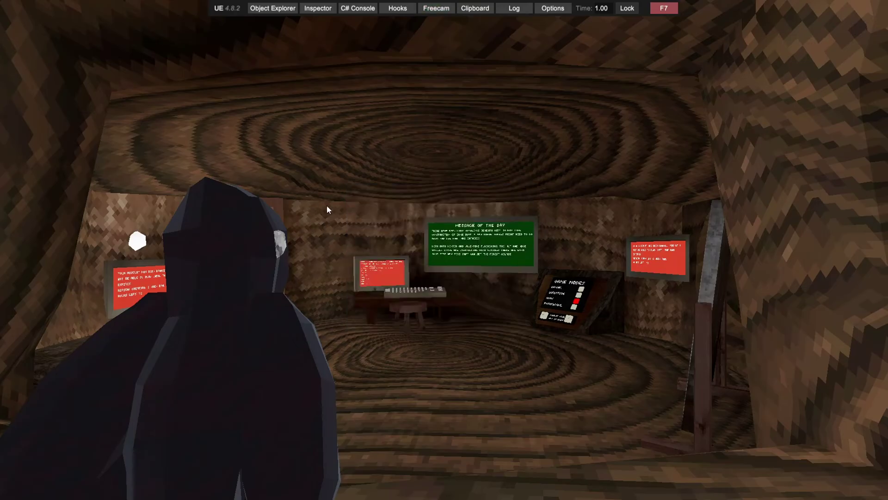
pyautogui.click(437, 7)
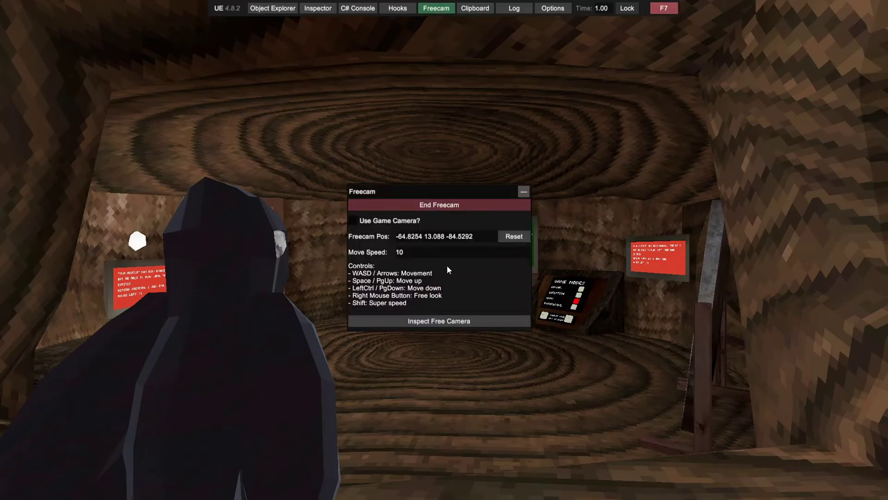
pyautogui.click(434, 205)
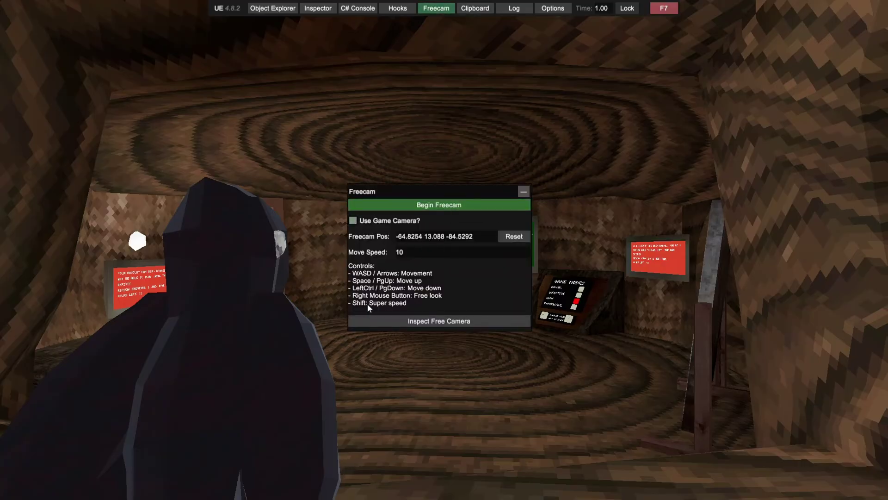
pyautogui.click(447, 204)
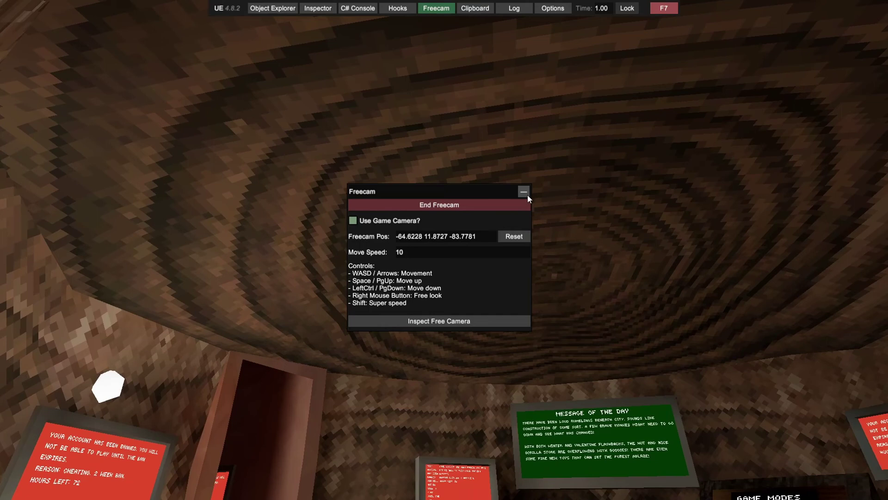
pyautogui.click(524, 192)
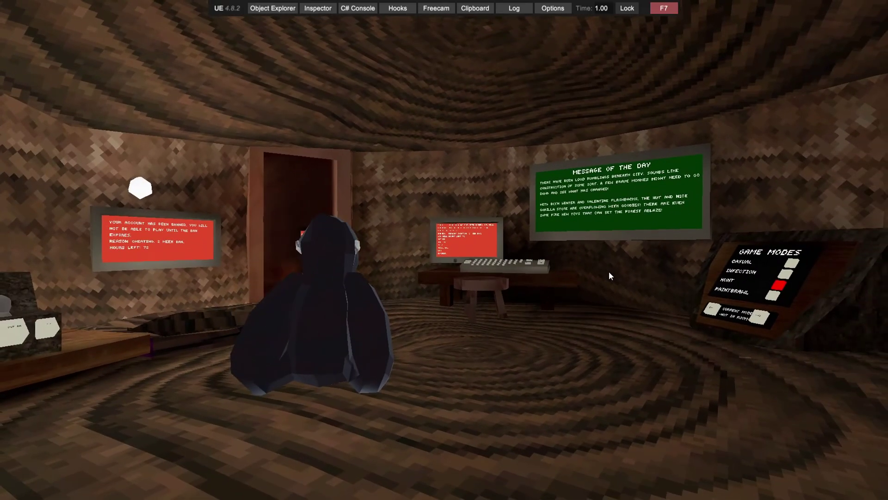
# - Set the freecam move speed to 5, later end freecam and close the panel
pyautogui.click(437, 10)
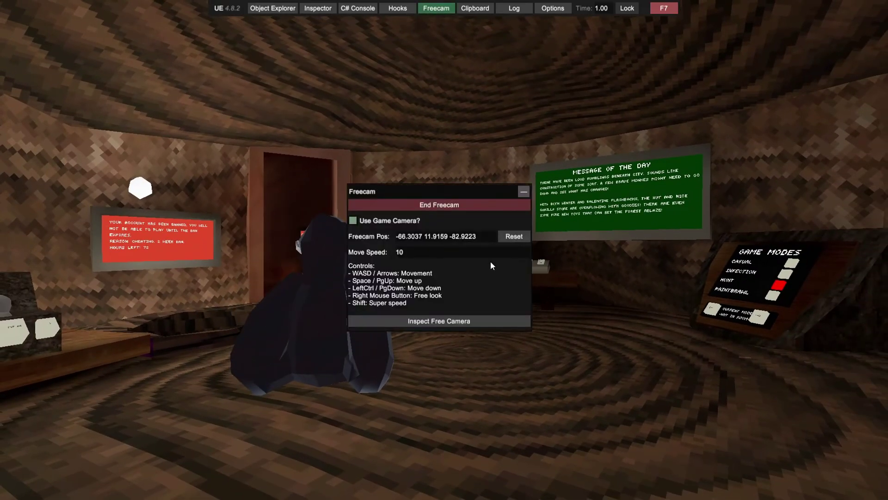
pyautogui.click(417, 249)
pyautogui.write('5')
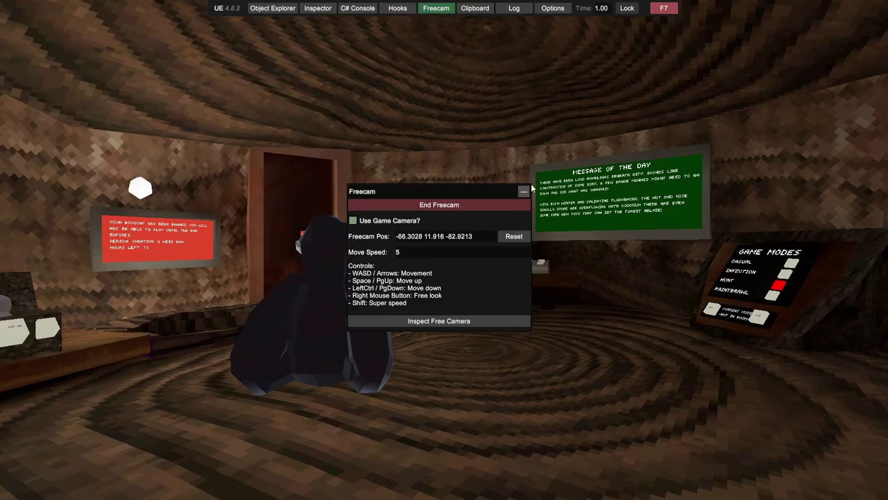
pyautogui.click(522, 193)
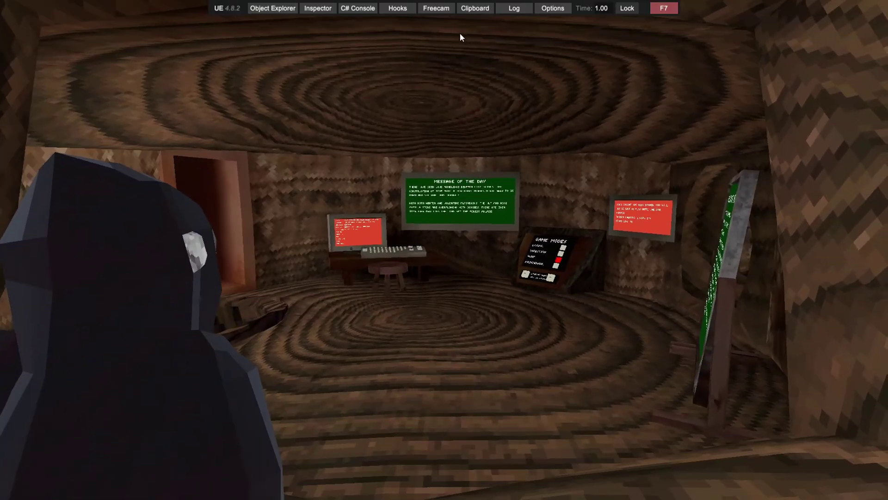
pyautogui.click(436, 8)
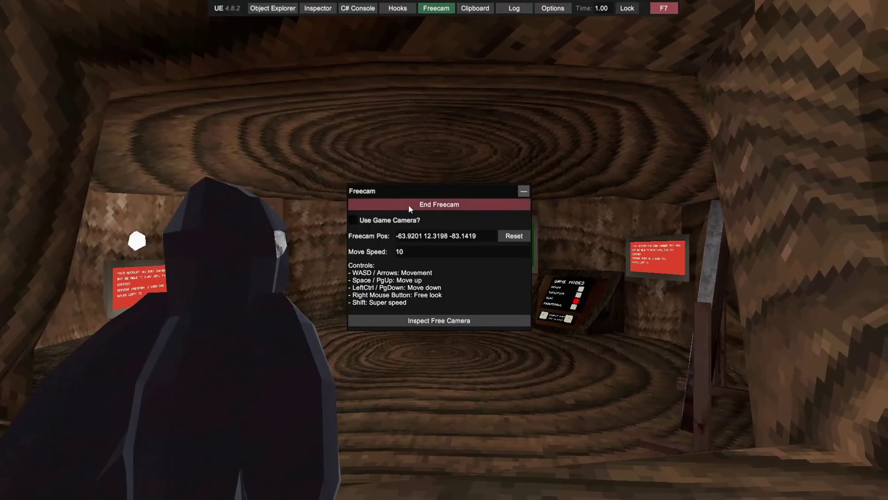
pyautogui.click(409, 204)
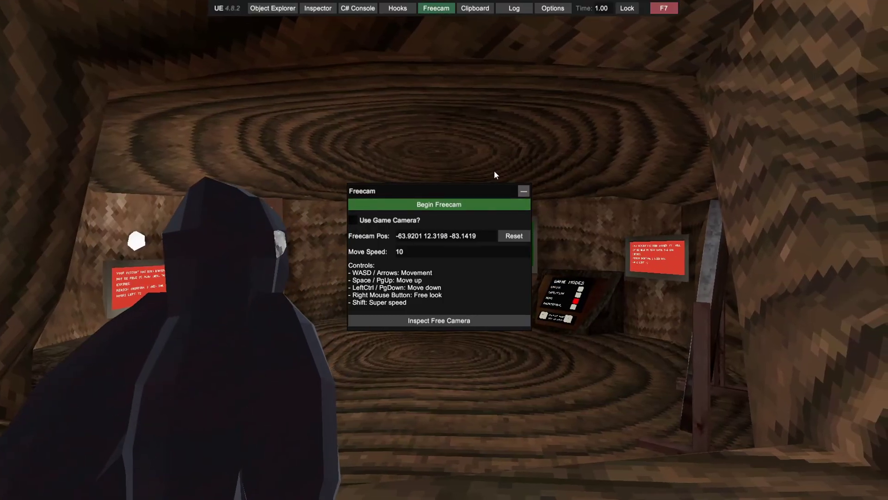
pyautogui.click(521, 189)
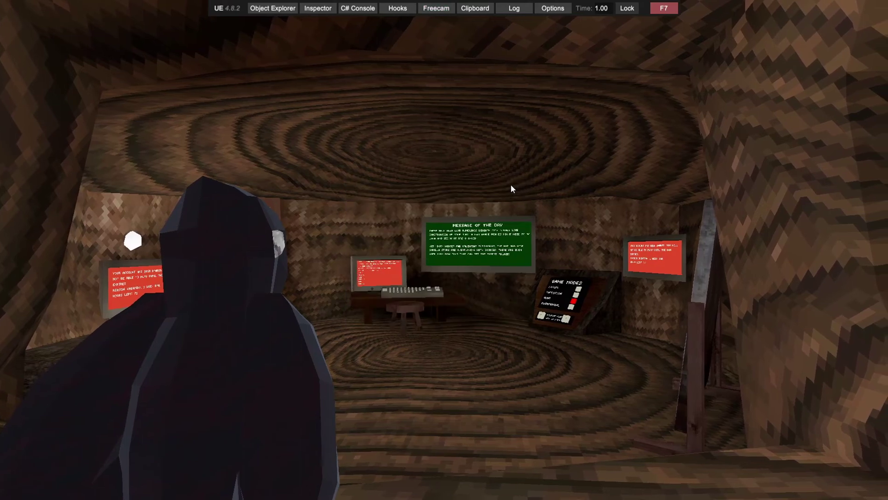
# - Open UnityExplorer's Object Explorer, center it, and expand Environment Objects > LocalObjects_Prefab > City
pyautogui.click(285, 10)
pyautogui.moveTo(148, 84)
pyautogui.mouseDown()
pyautogui.moveTo(340, 86)
pyautogui.moveTo(396, 55)
pyautogui.mouseUp()
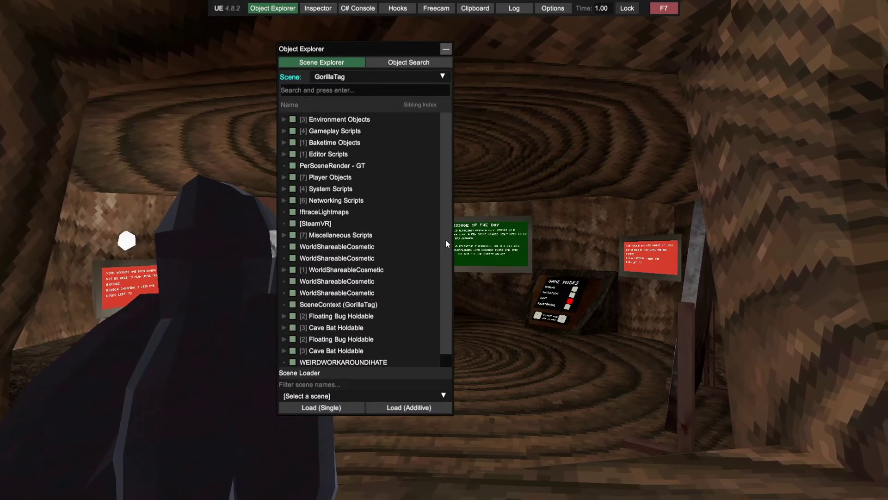
pyautogui.click(285, 120)
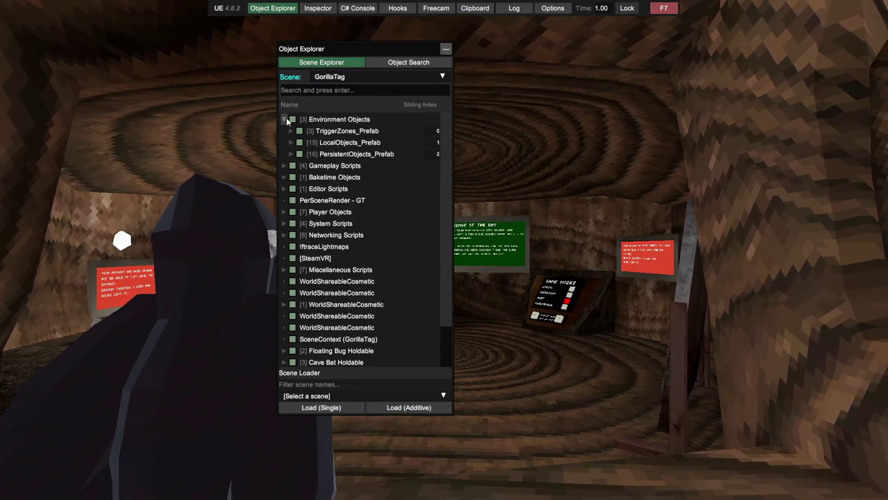
pyautogui.click(292, 142)
pyautogui.click(297, 188)
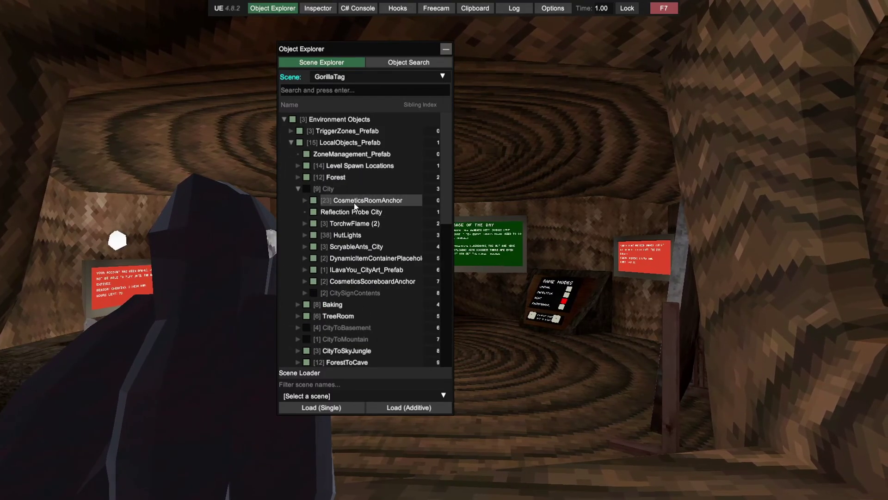
# - Expand CosmeticsRoomAnchor, Mesh Bakers, outerstores, Bottom Floor and OutsideBuildings in the hierarchy
pyautogui.click(304, 199)
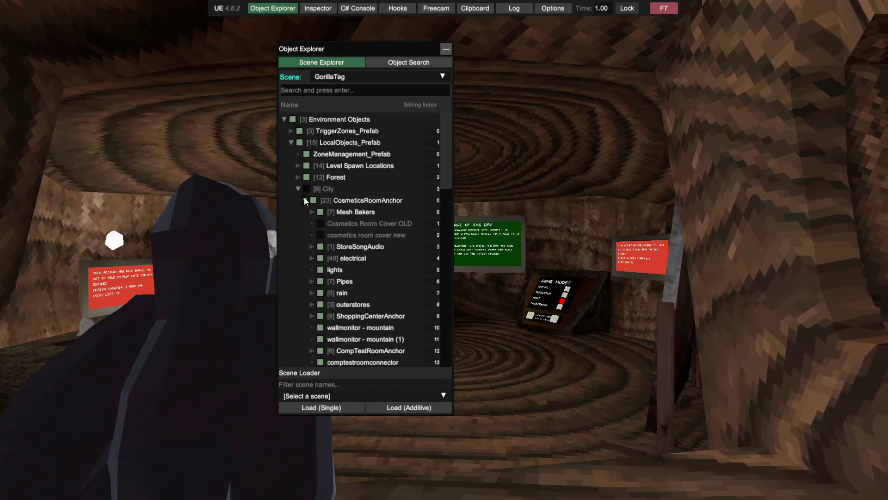
pyautogui.click(312, 212)
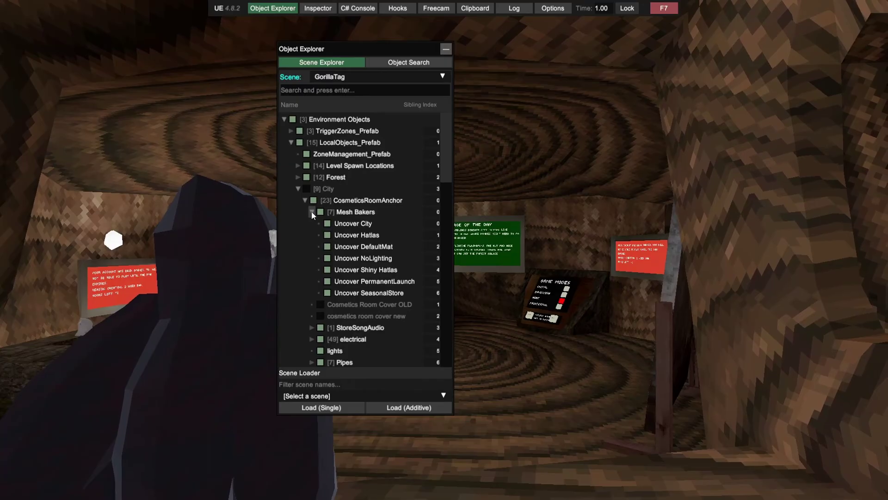
pyautogui.scroll(-3, 370, 279)
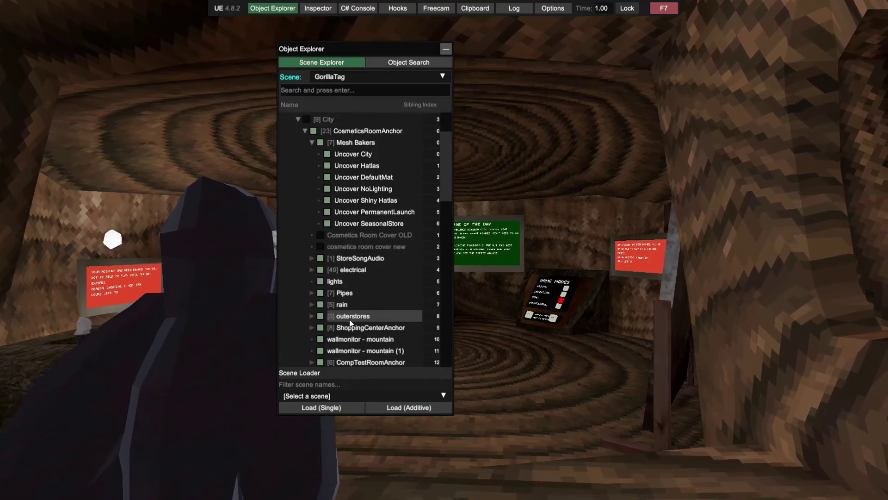
pyautogui.click(312, 316)
pyautogui.scroll(-3, 314, 310)
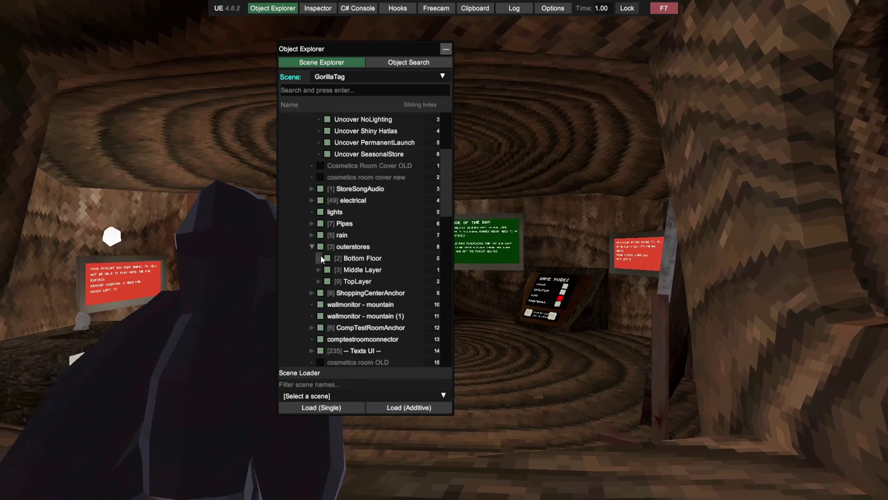
pyautogui.click(319, 258)
pyautogui.click(325, 281)
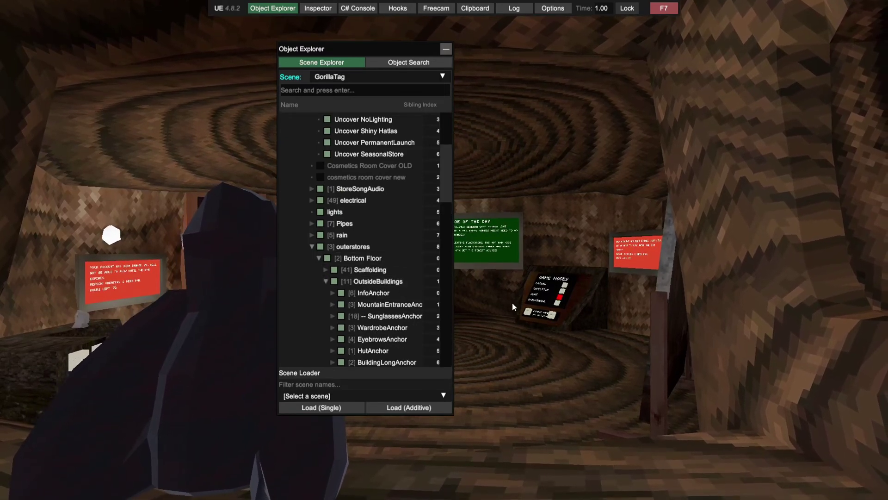
# - Expand WardrobeAnchor > Wardrobe > HeadModels, the first head model, and its Hat group
pyautogui.scroll(-3, 398, 276)
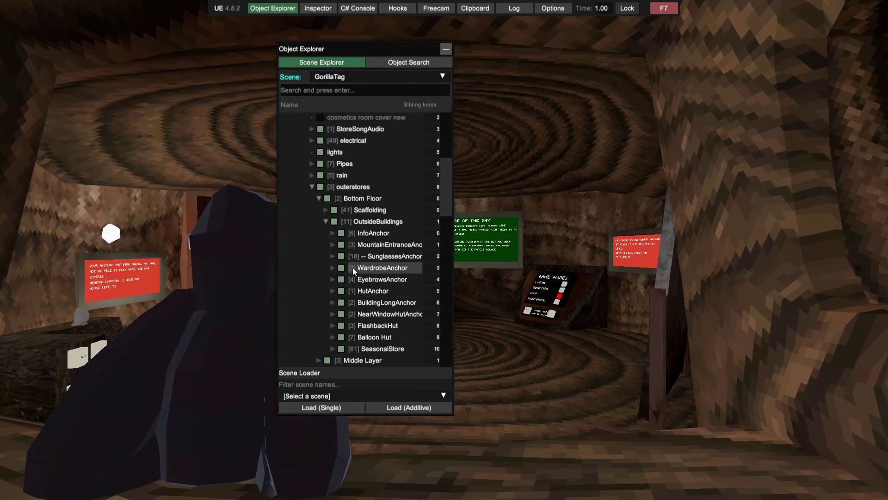
pyautogui.click(332, 268)
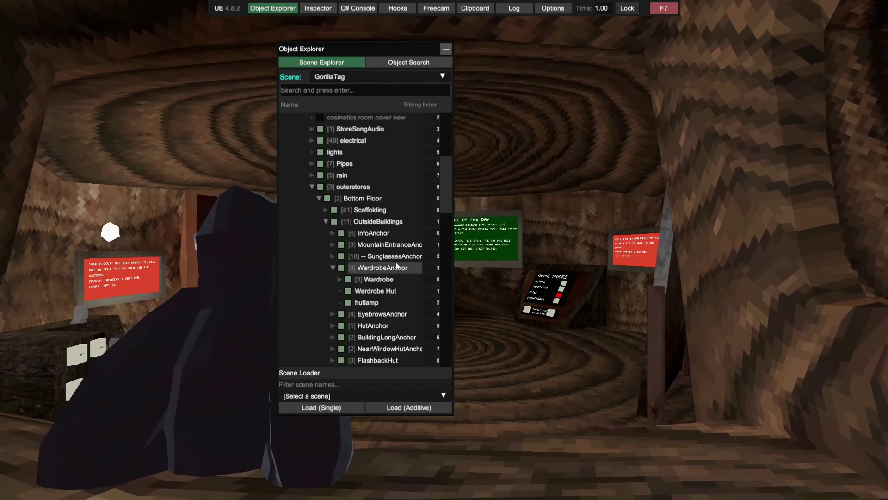
pyautogui.click(342, 280)
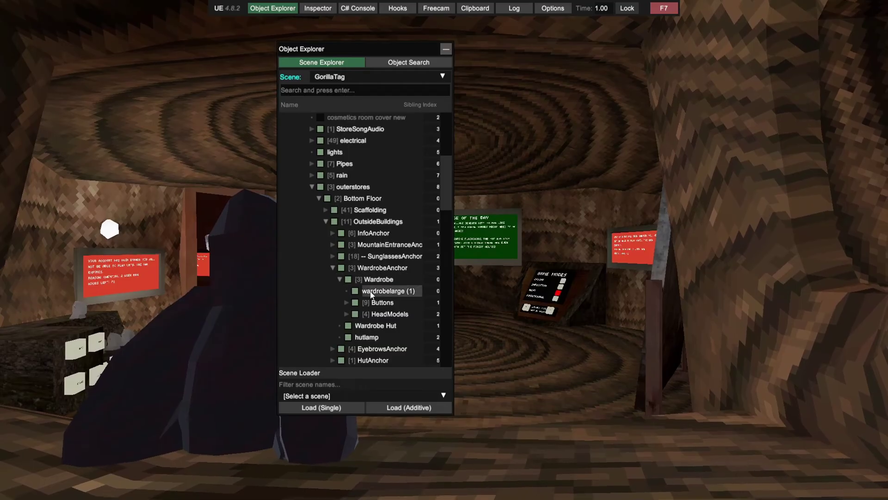
pyautogui.click(347, 313)
pyautogui.scroll(-2, 375, 277)
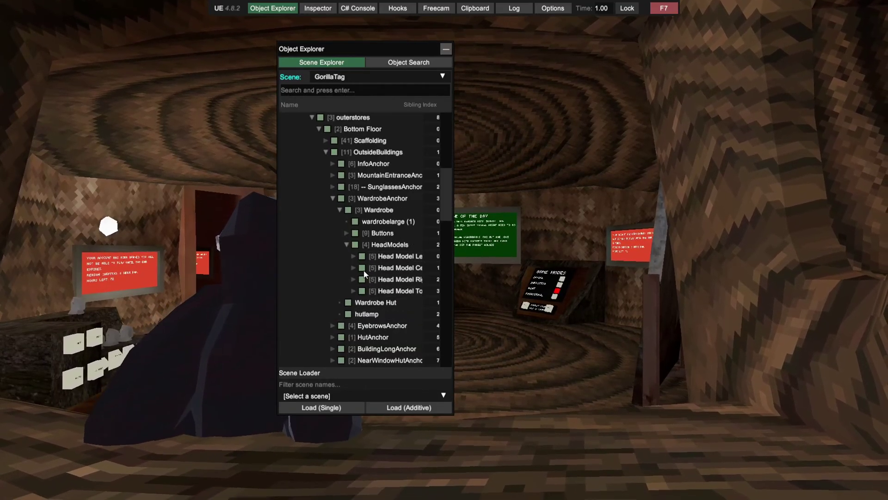
pyautogui.click(352, 257)
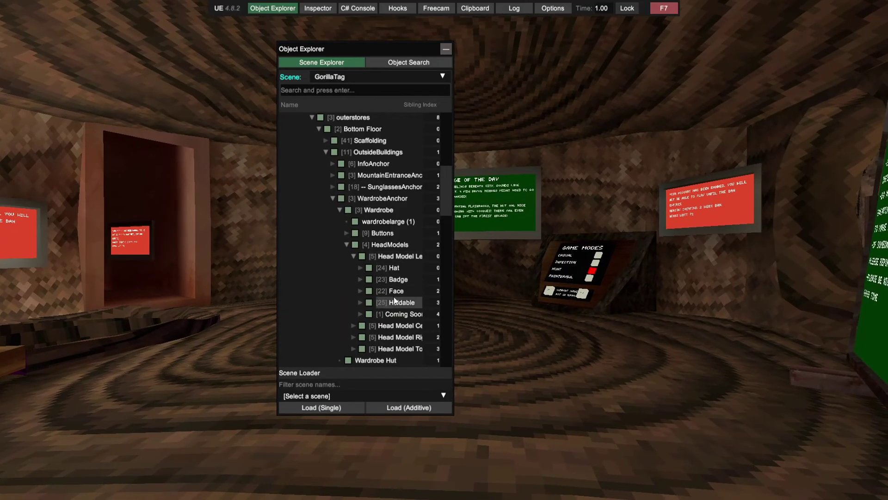
pyautogui.click(360, 268)
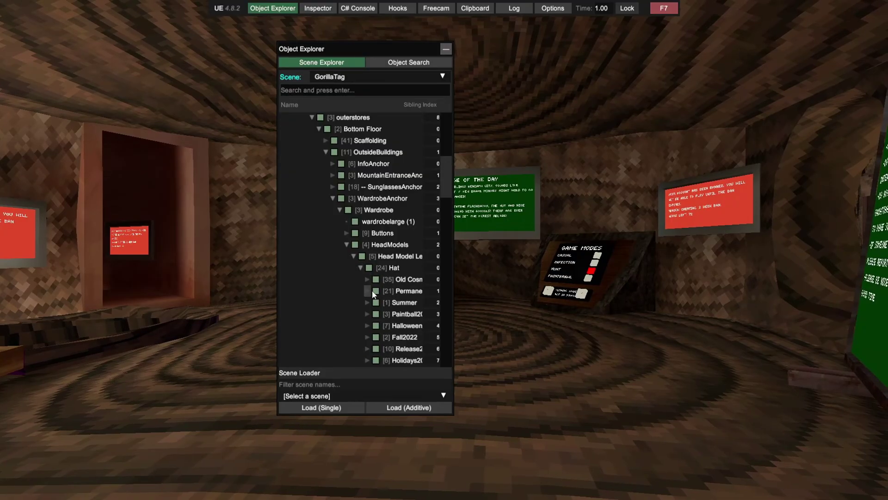
# - Open the Old Cosmetics hat group in the Inspector, rearrange both windows, and browse its children
pyautogui.click(402, 281)
pyautogui.moveTo(402, 46); pyautogui.dragTo(223, 81)
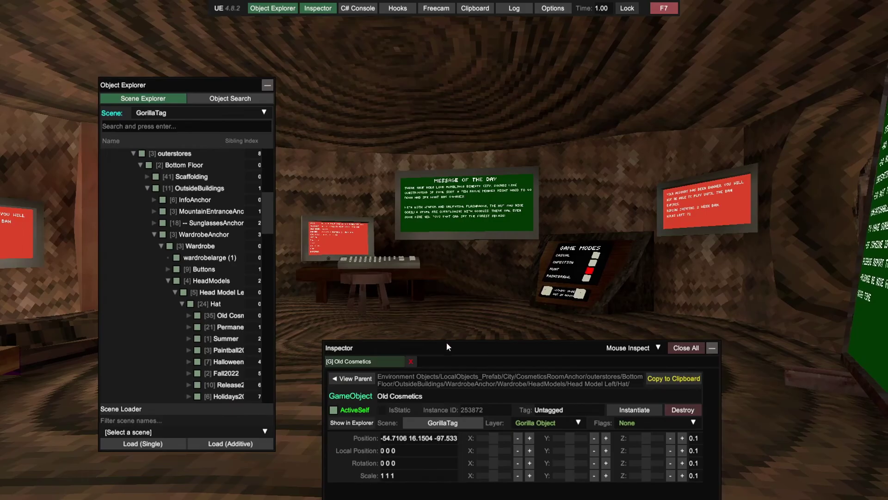
pyautogui.moveTo(457, 348); pyautogui.dragTo(466, 218)
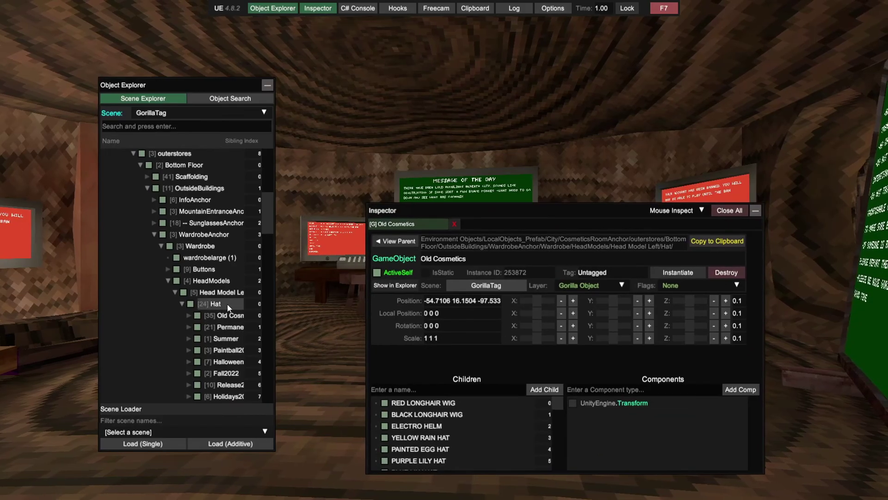
pyautogui.moveTo(544, 220)
pyautogui.mouseDown()
pyautogui.moveTo(533, 201)
pyautogui.moveTo(488, 184)
pyautogui.mouseUp()
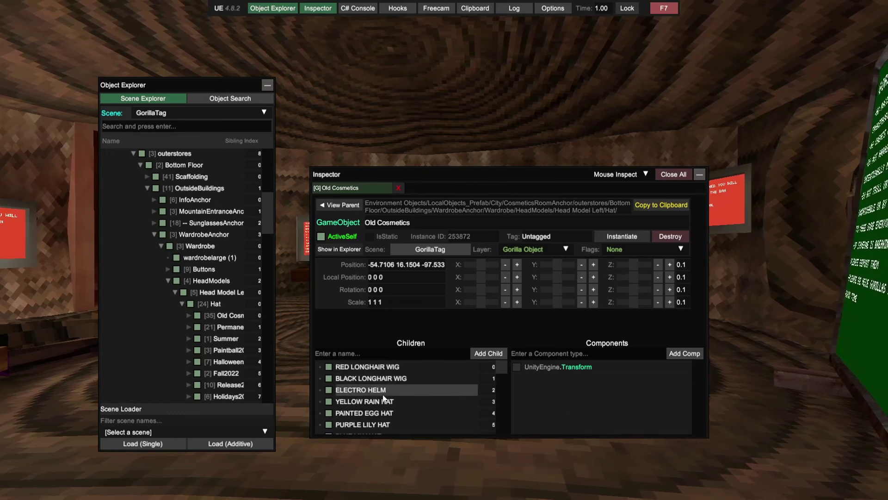
pyautogui.scroll(-2, 384, 407)
pyautogui.scroll(-7, 383, 413)
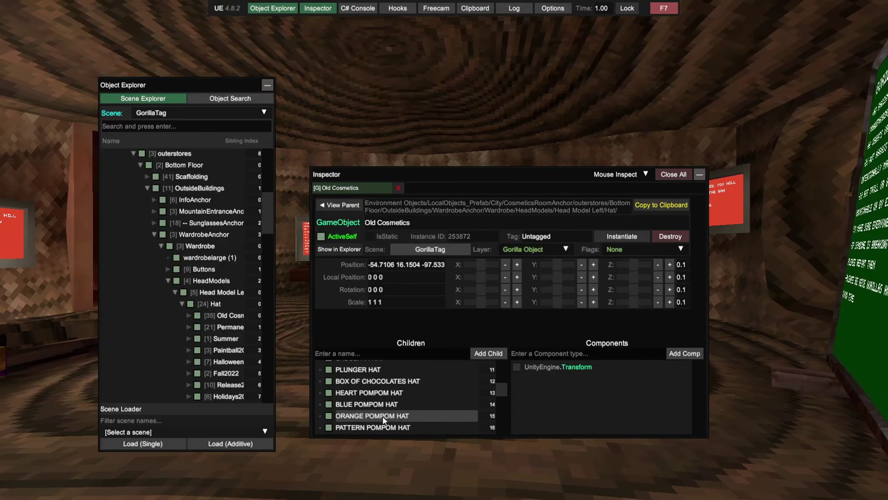
pyautogui.scroll(5, 383, 407)
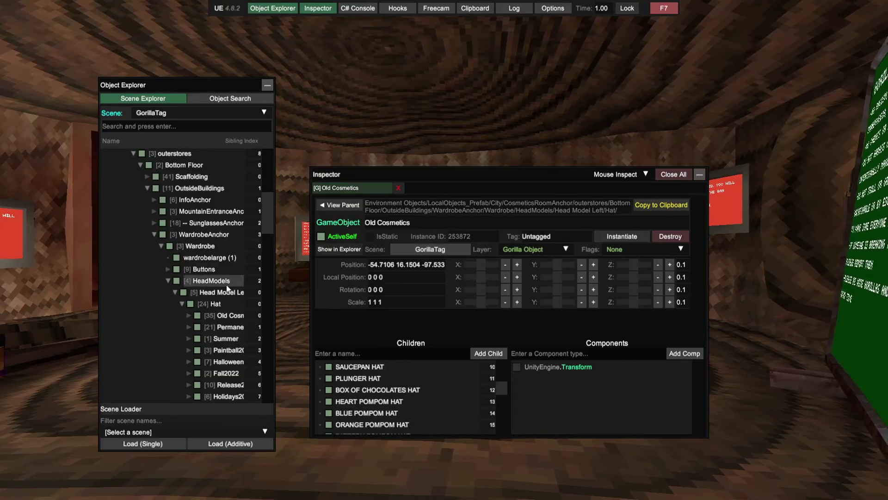
# - Inspect the Permanent hat group's children, then close Object Explorer and the Inspector
pyautogui.click(228, 327)
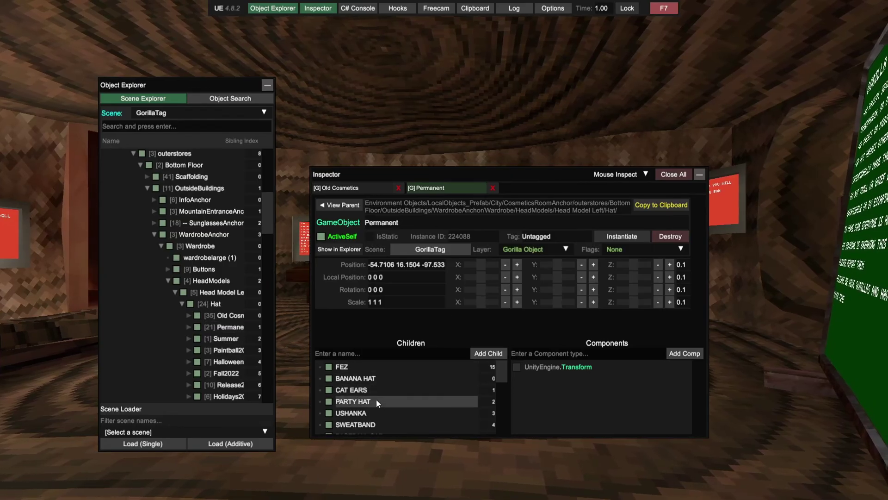
pyautogui.scroll(-2, 376, 401)
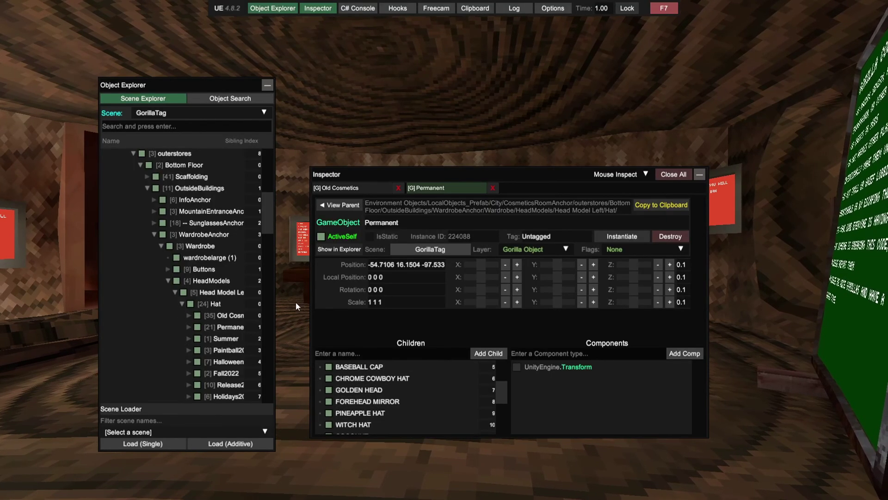
pyautogui.scroll(-3, 345, 384)
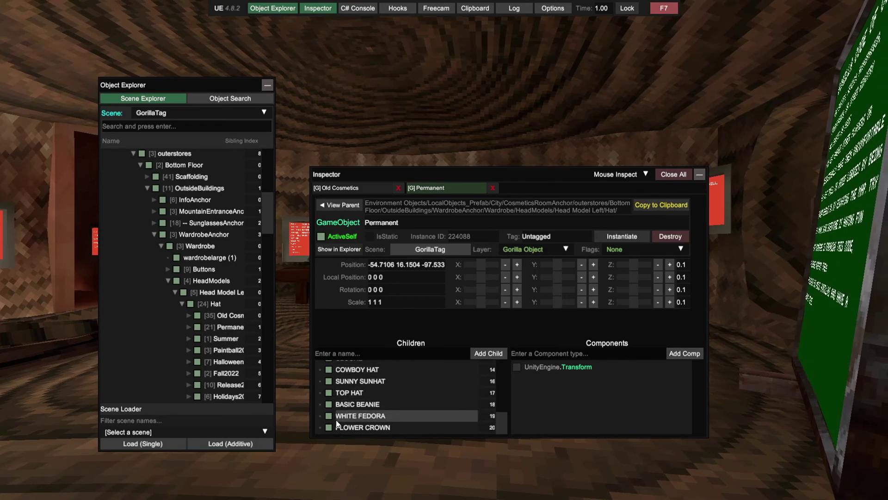
pyautogui.scroll(5, 339, 389)
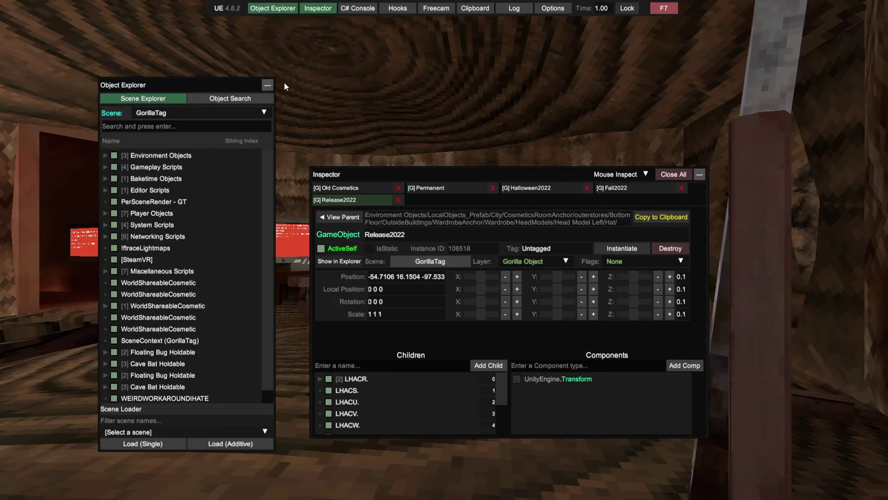
pyautogui.click(267, 86)
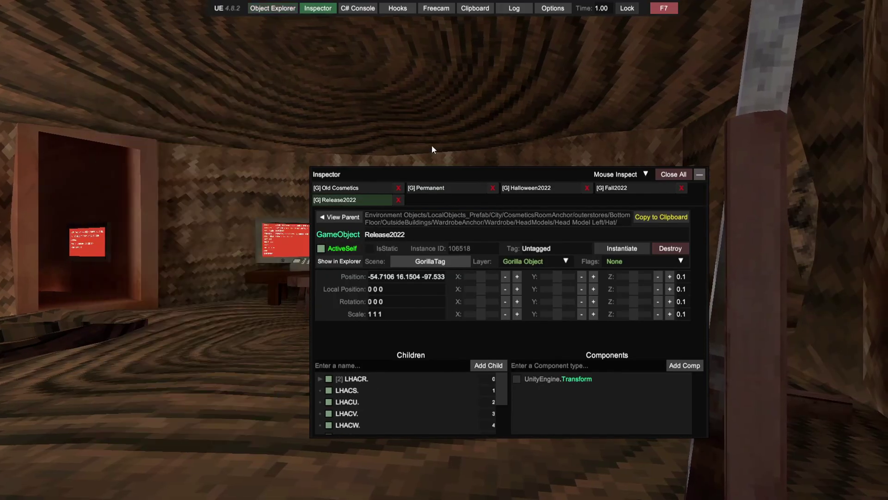
pyautogui.click(700, 174)
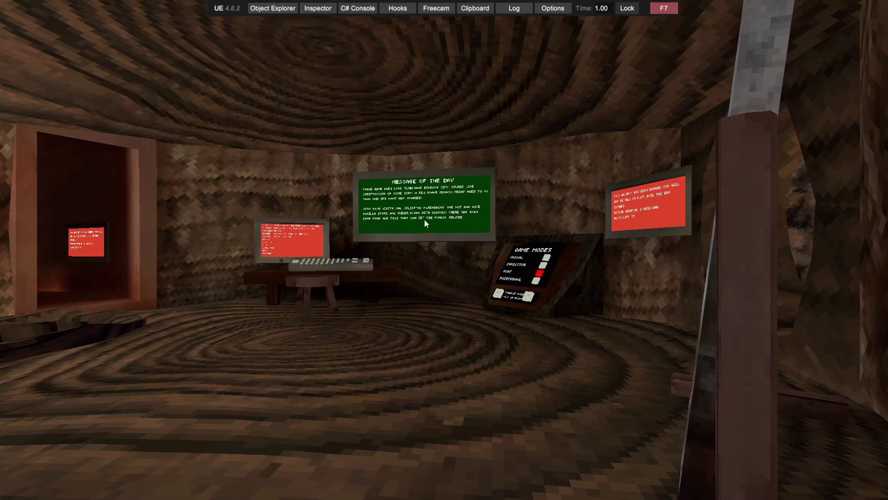